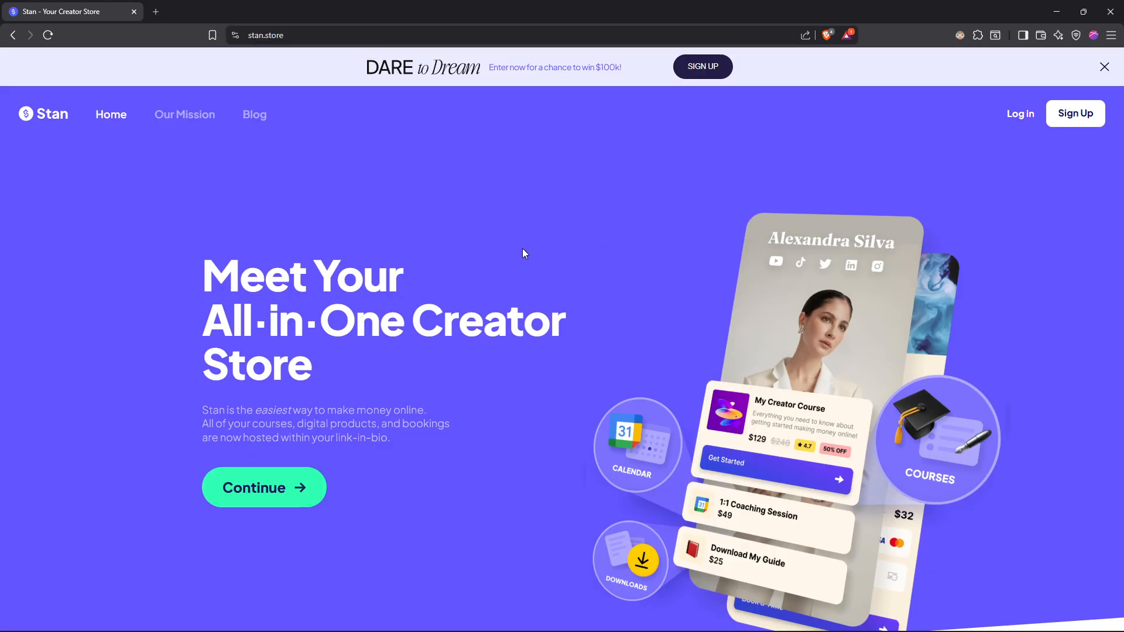
- Open the Stan account registration form from the home page, checking the login page linked from it
scroll(528, 243, down, 8)
scroll(556, 271, up, 7)
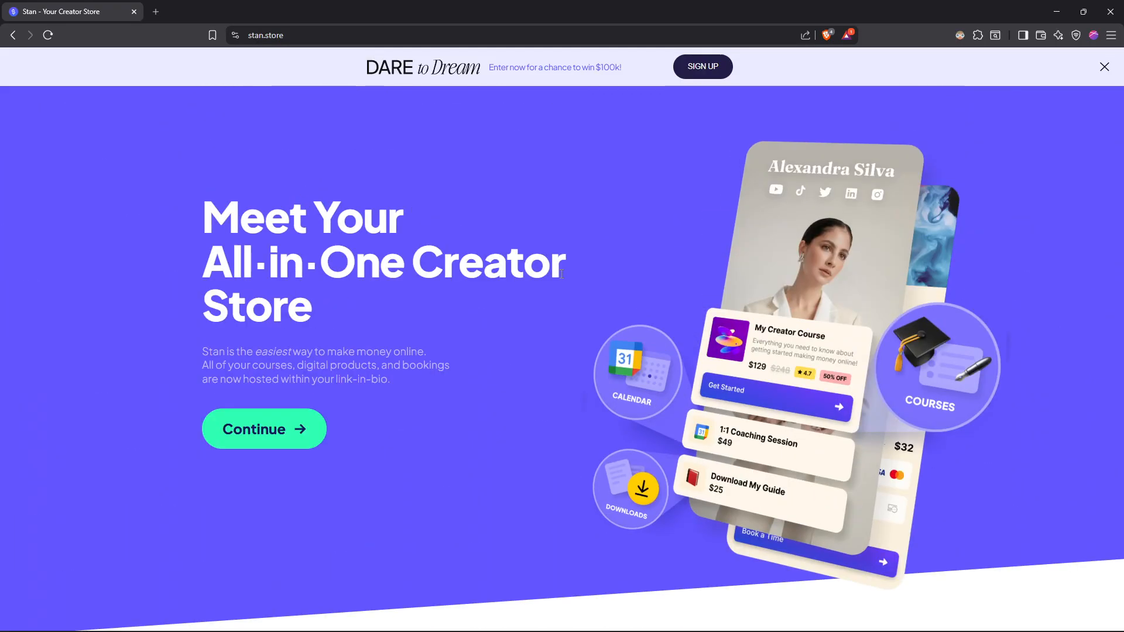
scroll(556, 270, up, 1)
click(1084, 115)
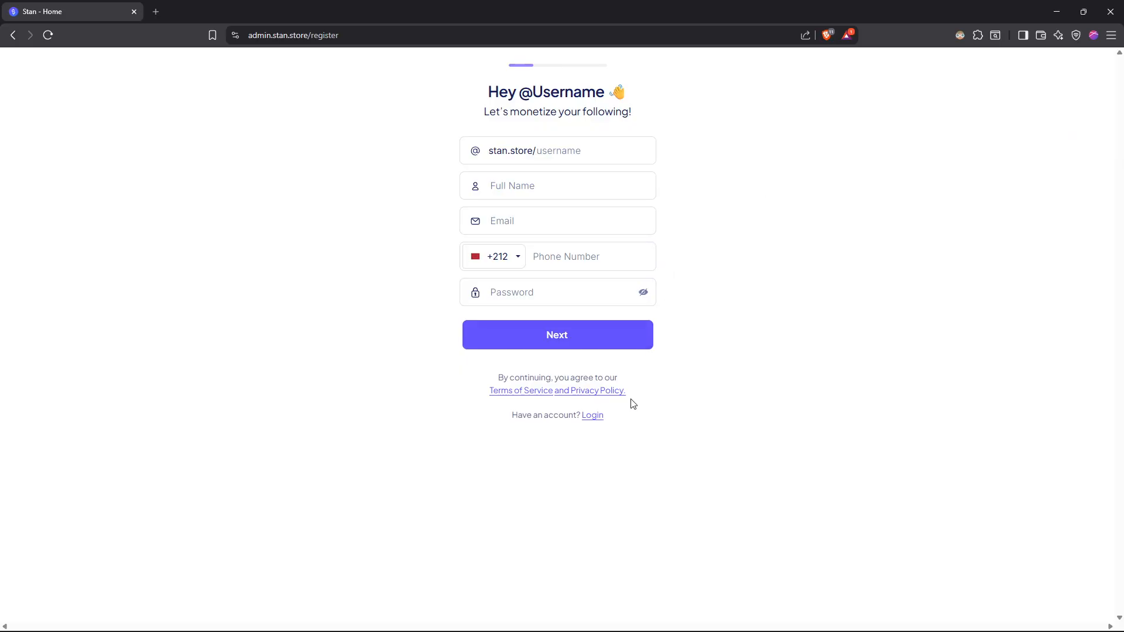
click(600, 416)
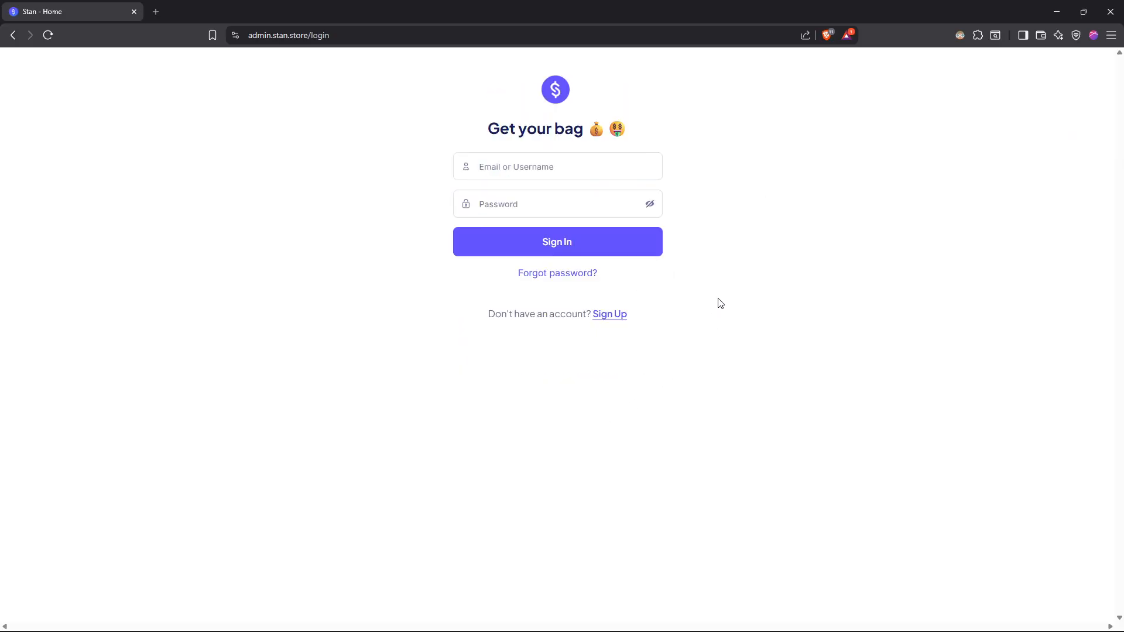
key(alt+Left)
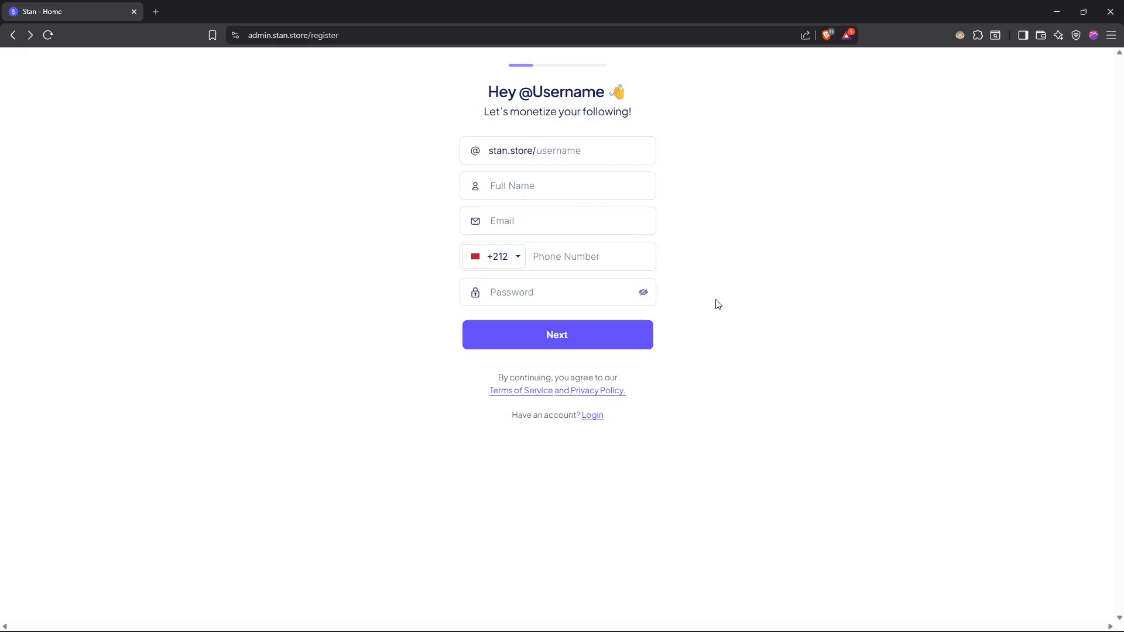
- Fill in the registration form's store username, full name and e-mail address
click(576, 151)
text(omix)
double_click(575, 149)
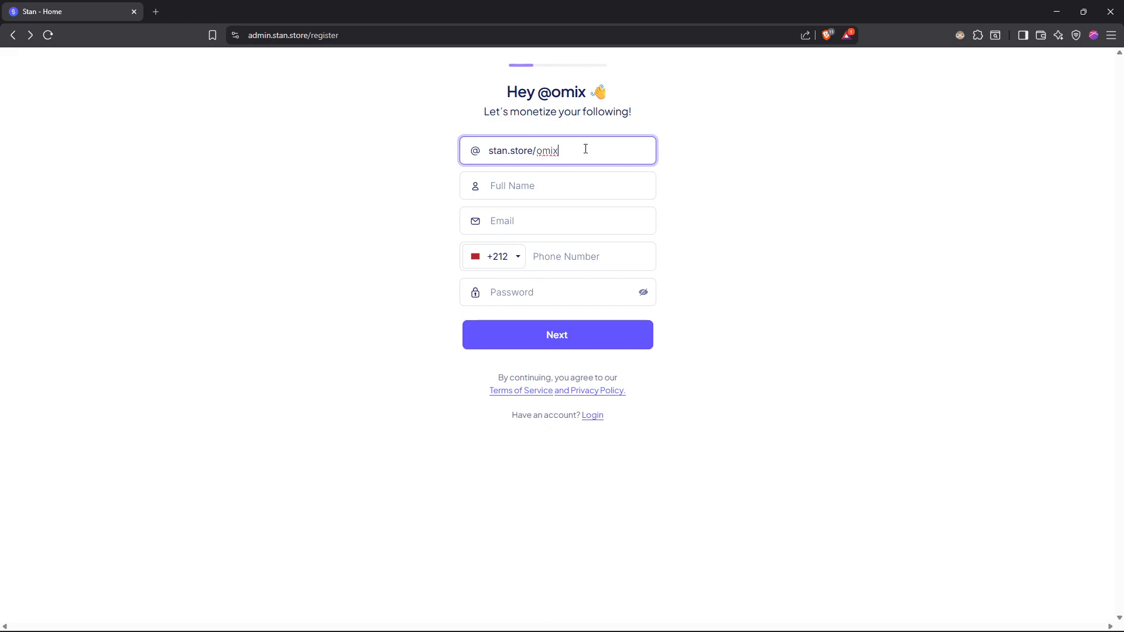
click(532, 188)
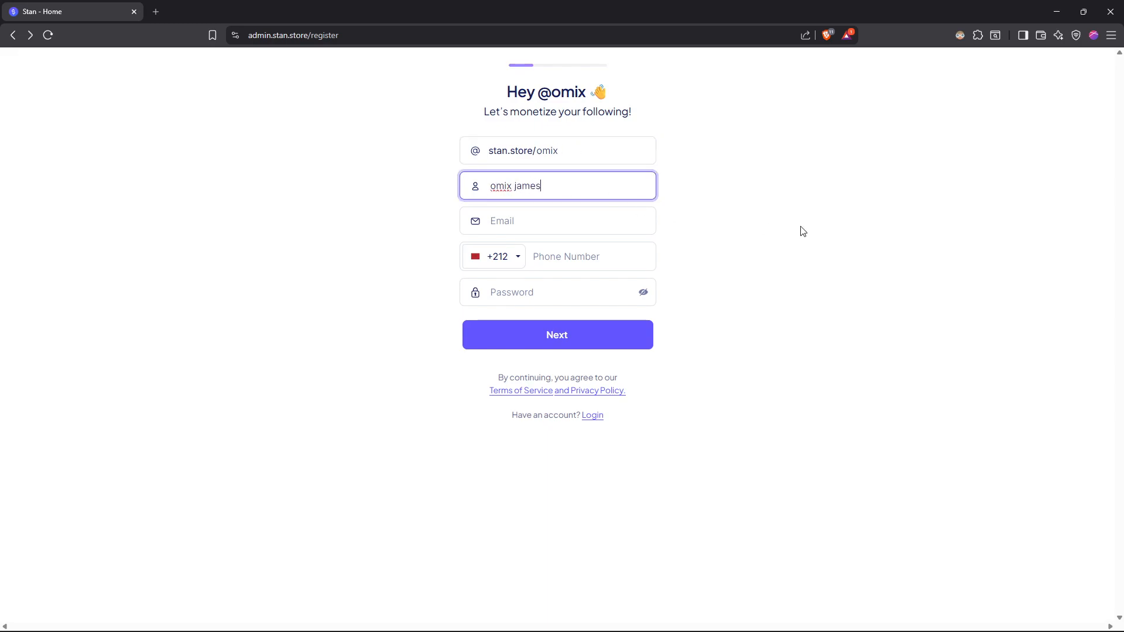
click(605, 214)
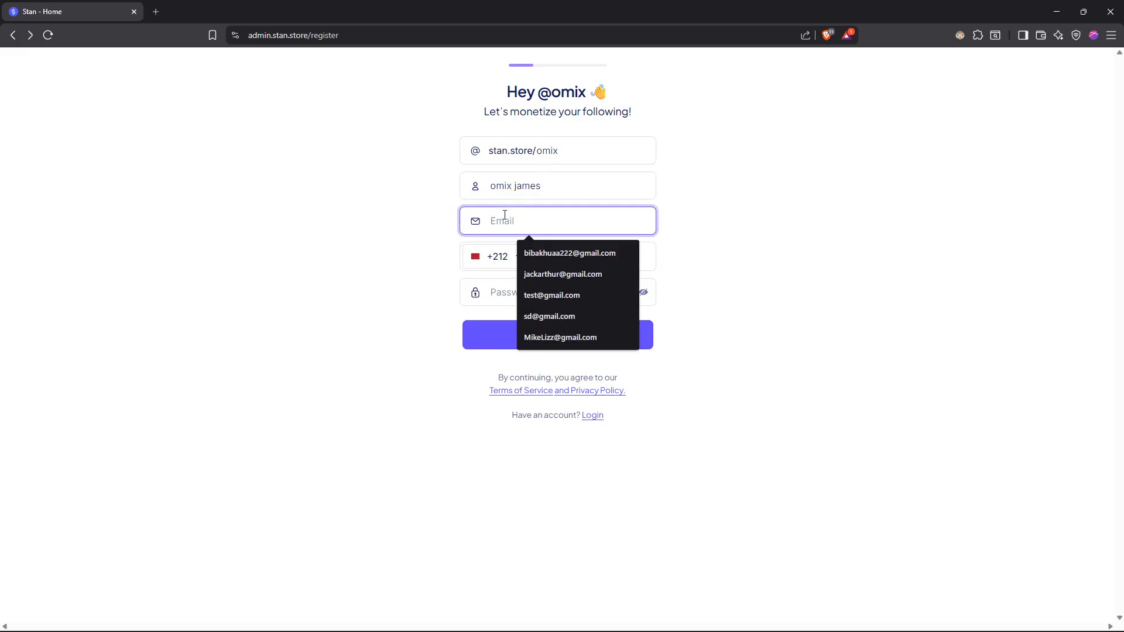
click(553, 250)
click(546, 251)
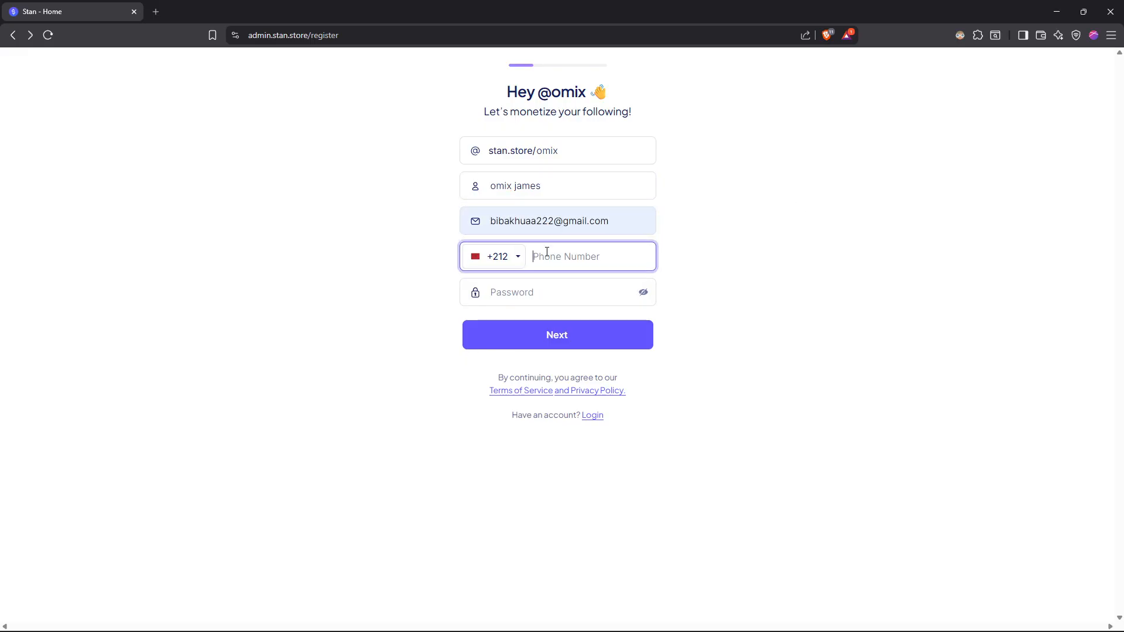
click(565, 296)
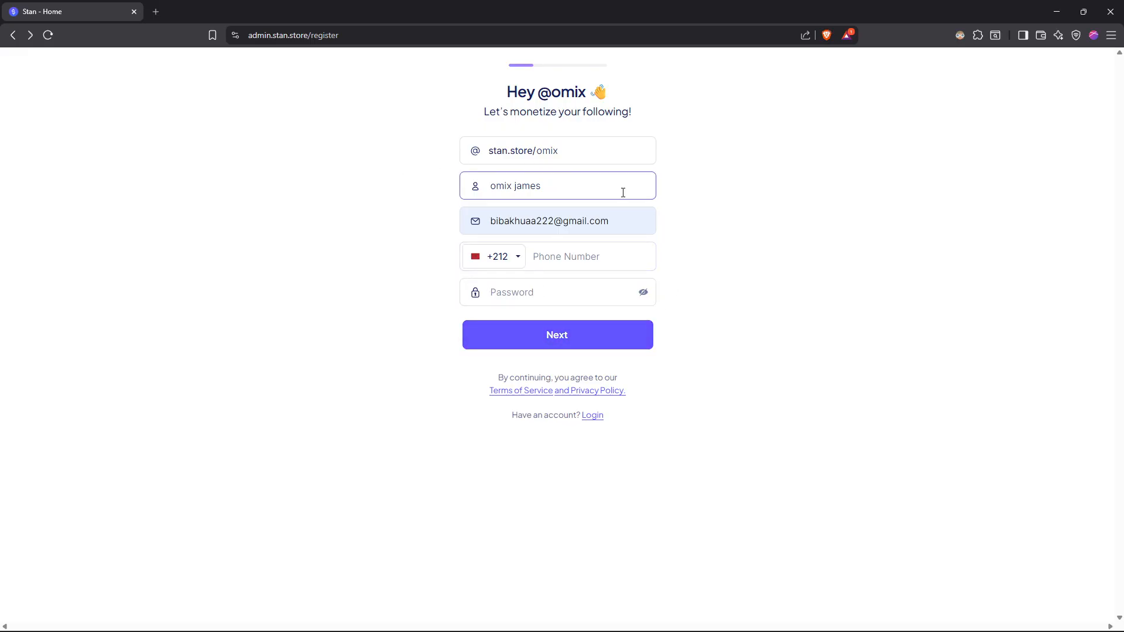
- Log in to the existing account with its e-mail and account password, and save the login in the browser
click(593, 415)
click(530, 167)
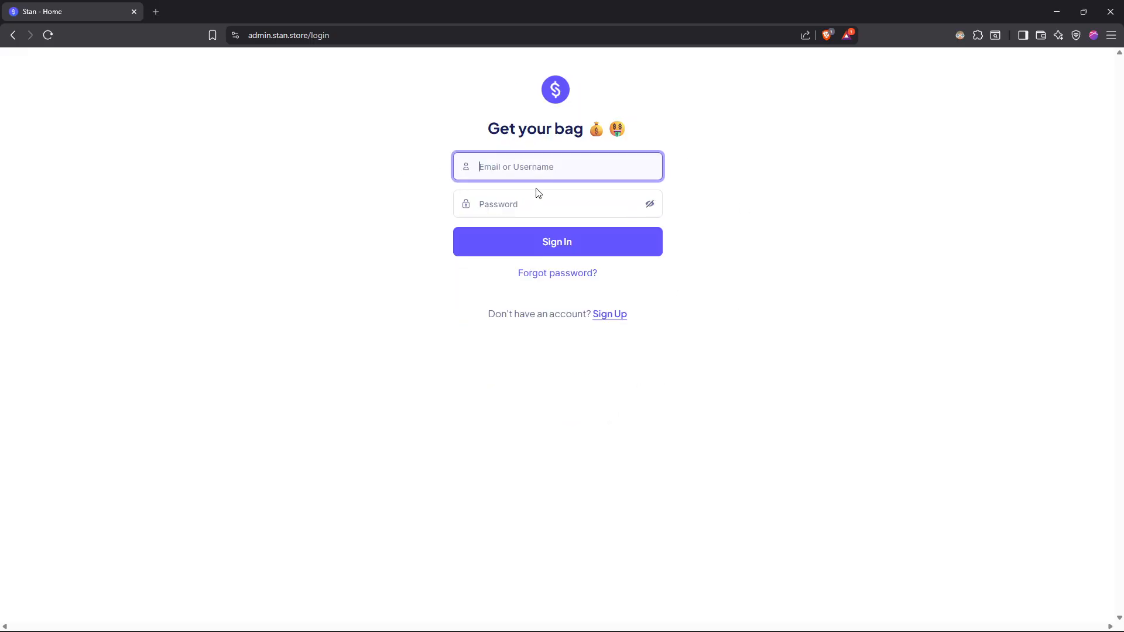
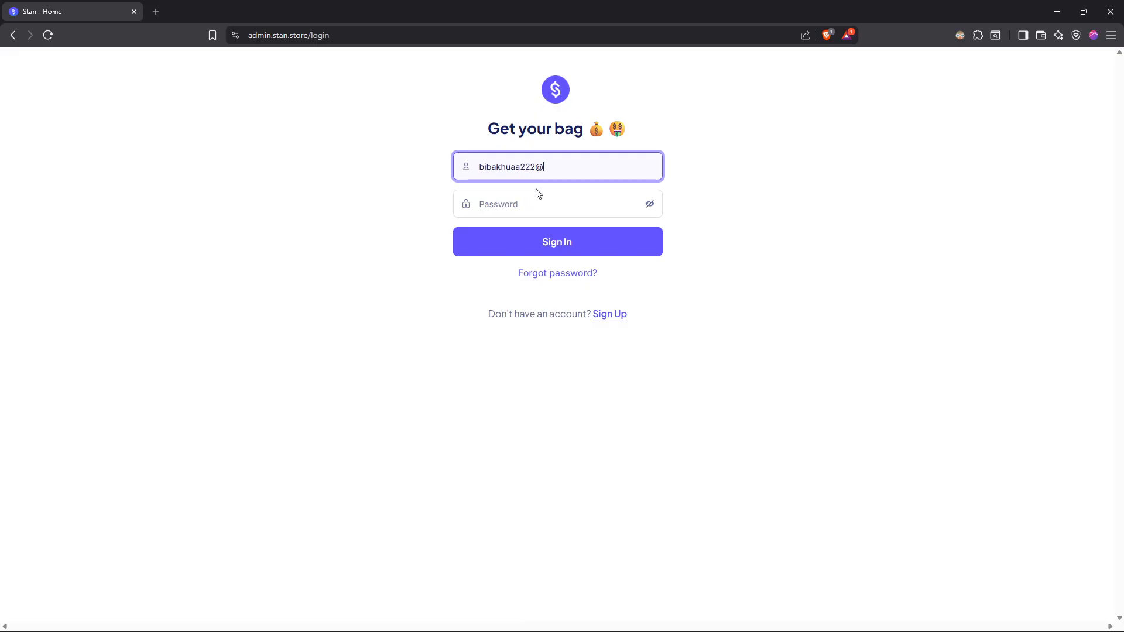
key(Tab)
text(****)
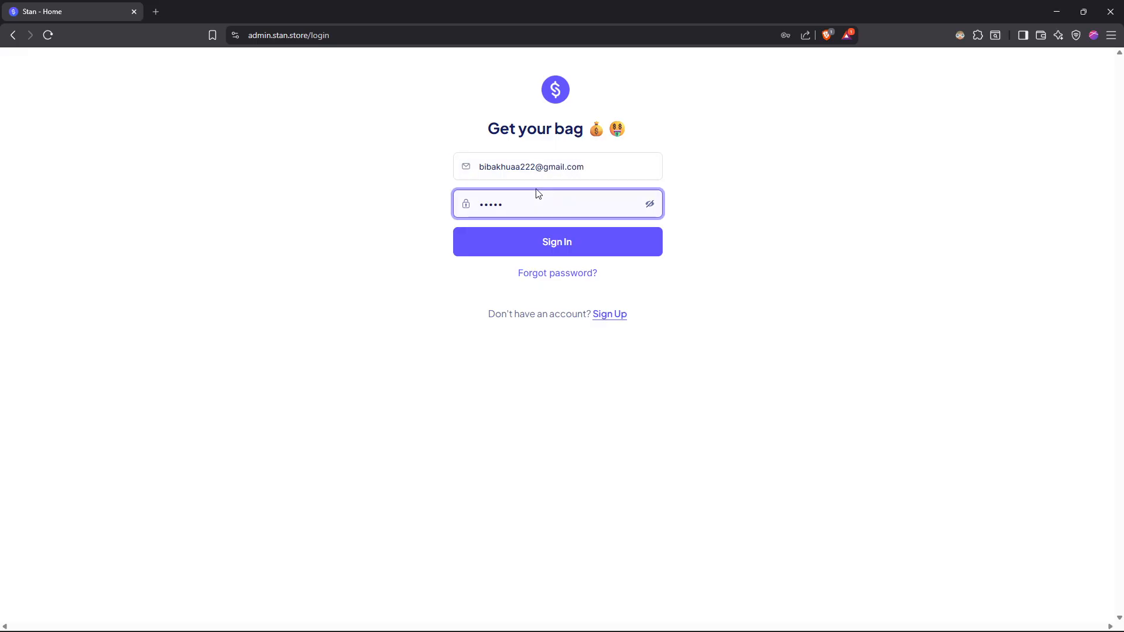
text(******)
key(Return)
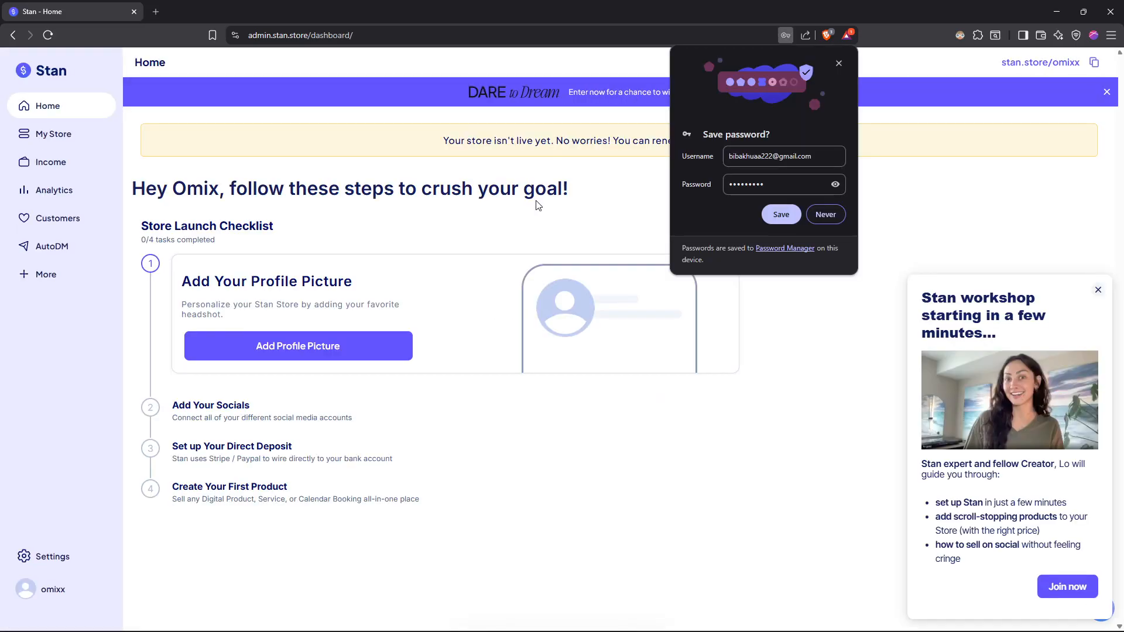
click(767, 213)
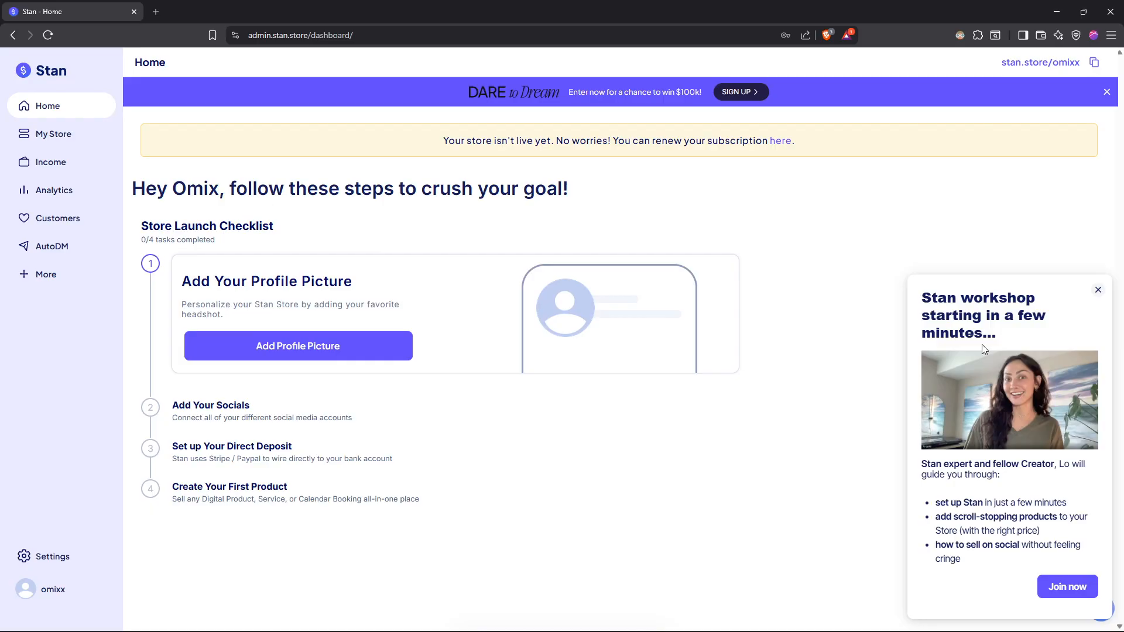
- Dismiss the workshop and November Social Sprint pop-ups and open the My Store page
click(1099, 290)
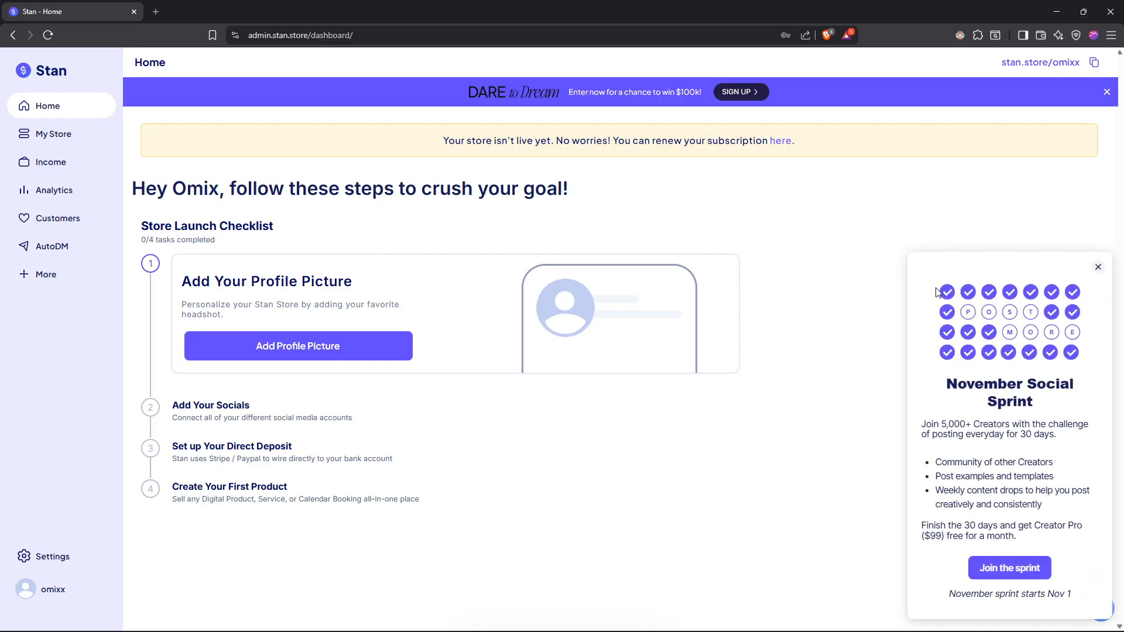
click(1099, 267)
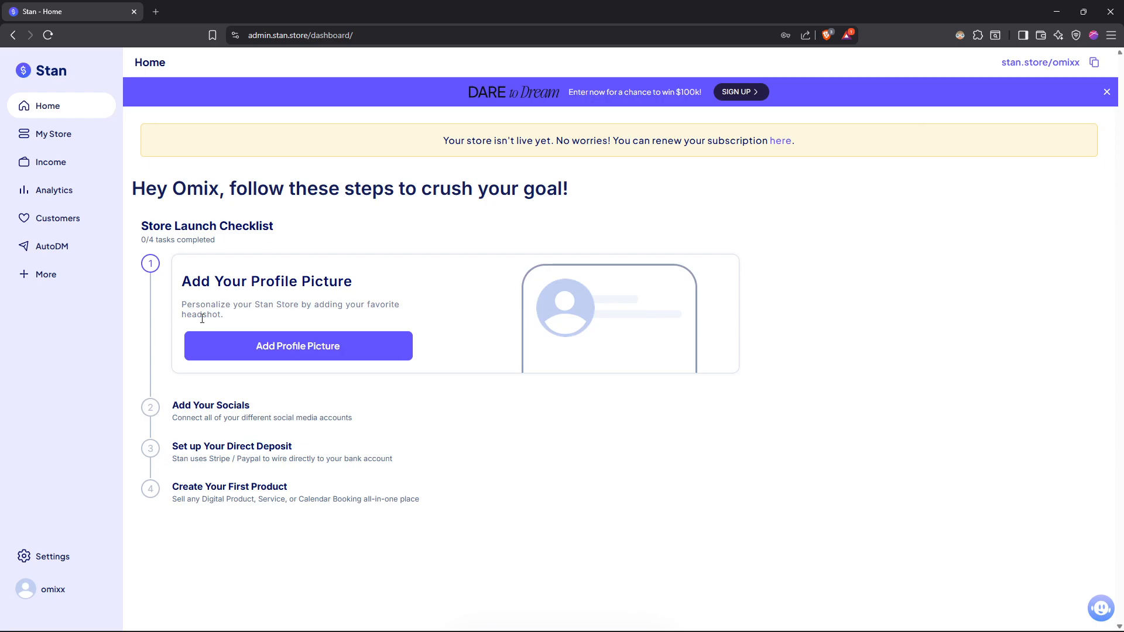
click(66, 136)
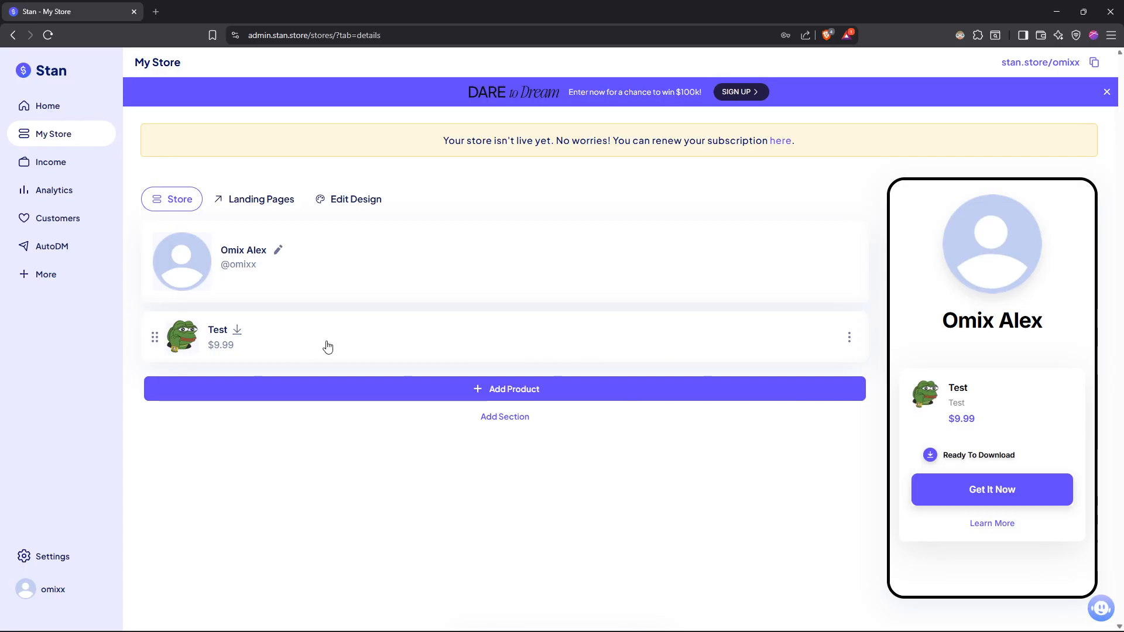
- View the Landing Pages section, and preview the Nightview theme in the store design before switching back to Minima
click(257, 200)
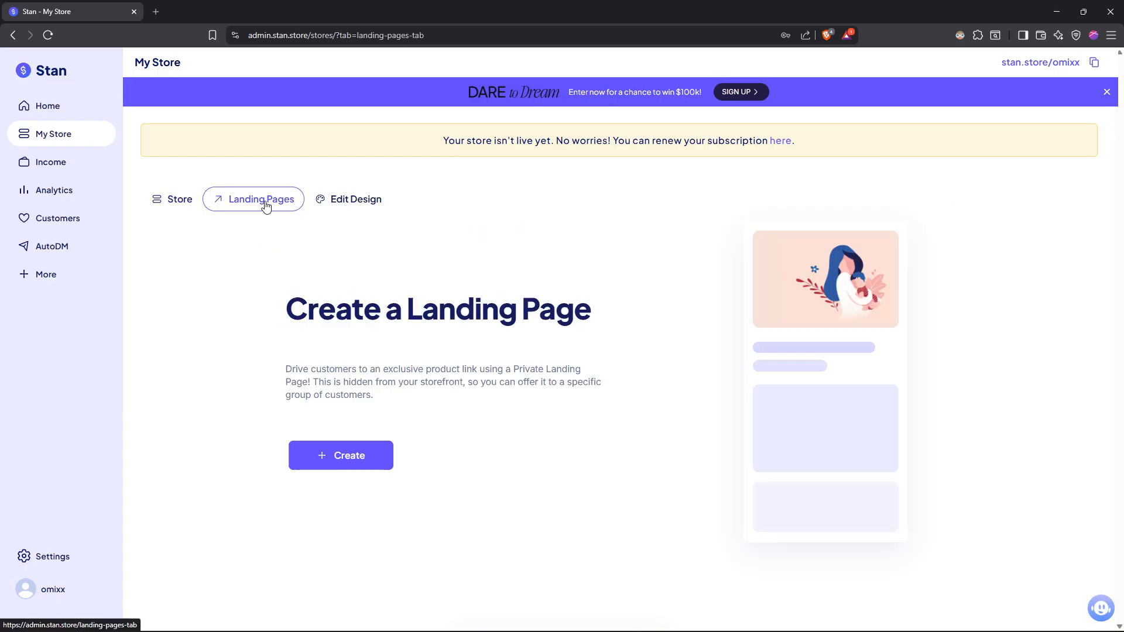
click(359, 200)
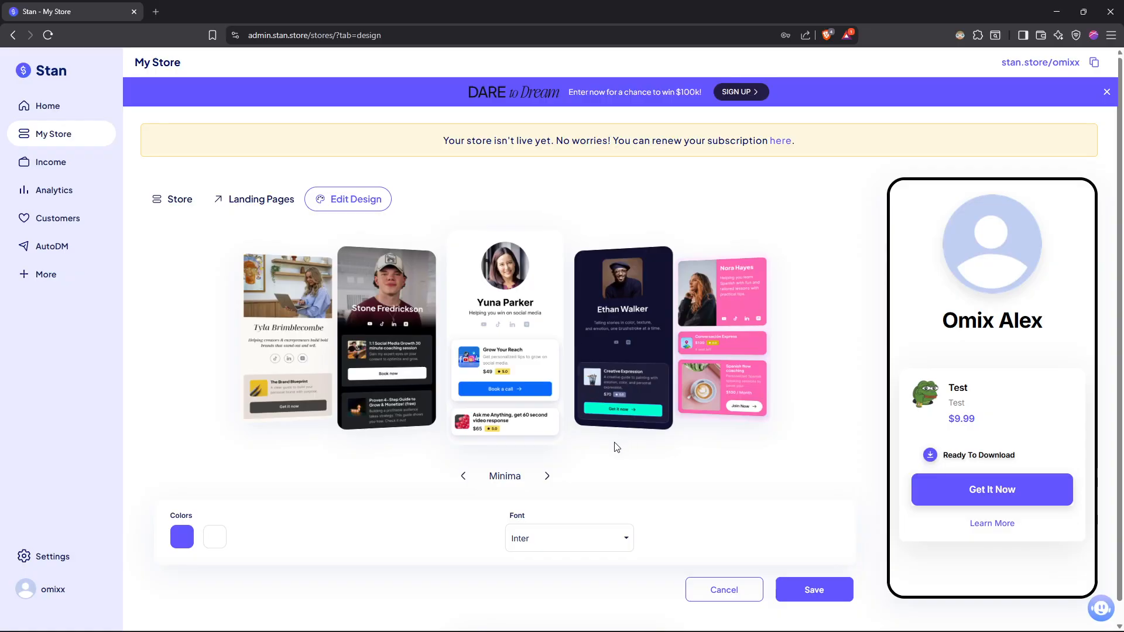
click(547, 476)
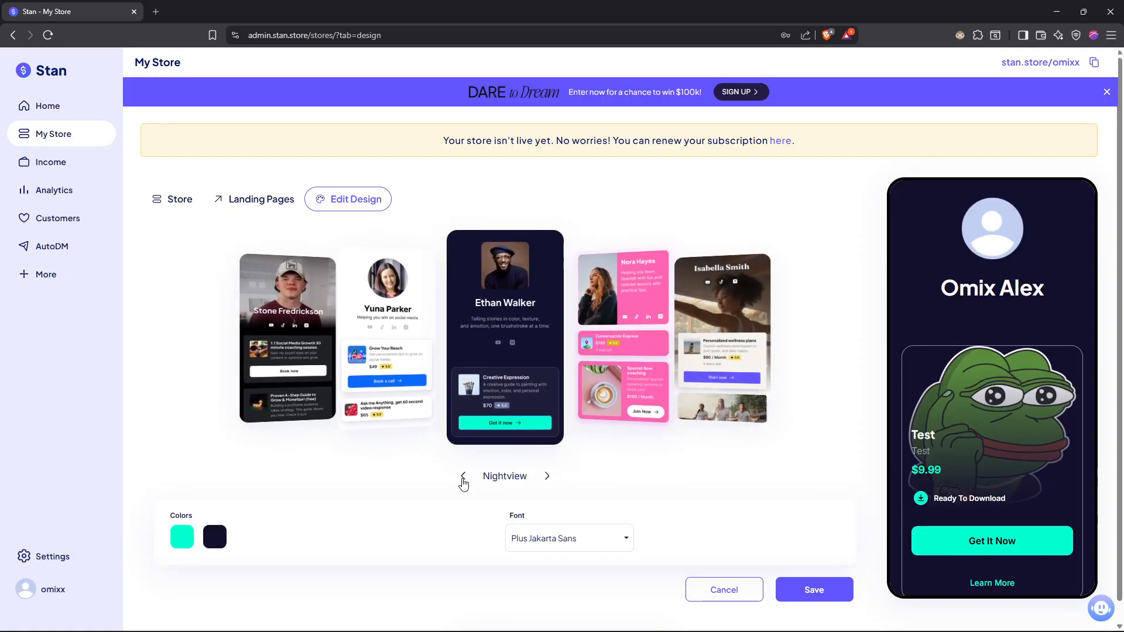
click(463, 477)
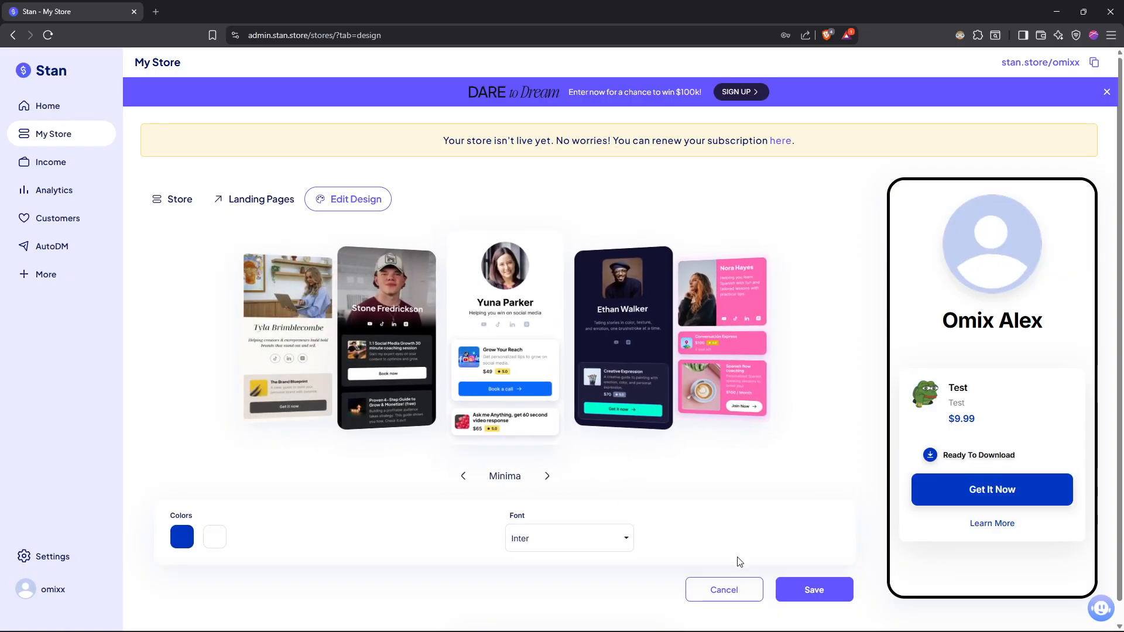
- Examine the store design's colour picker and font choices, and return to the store's product list without saving
click(182, 536)
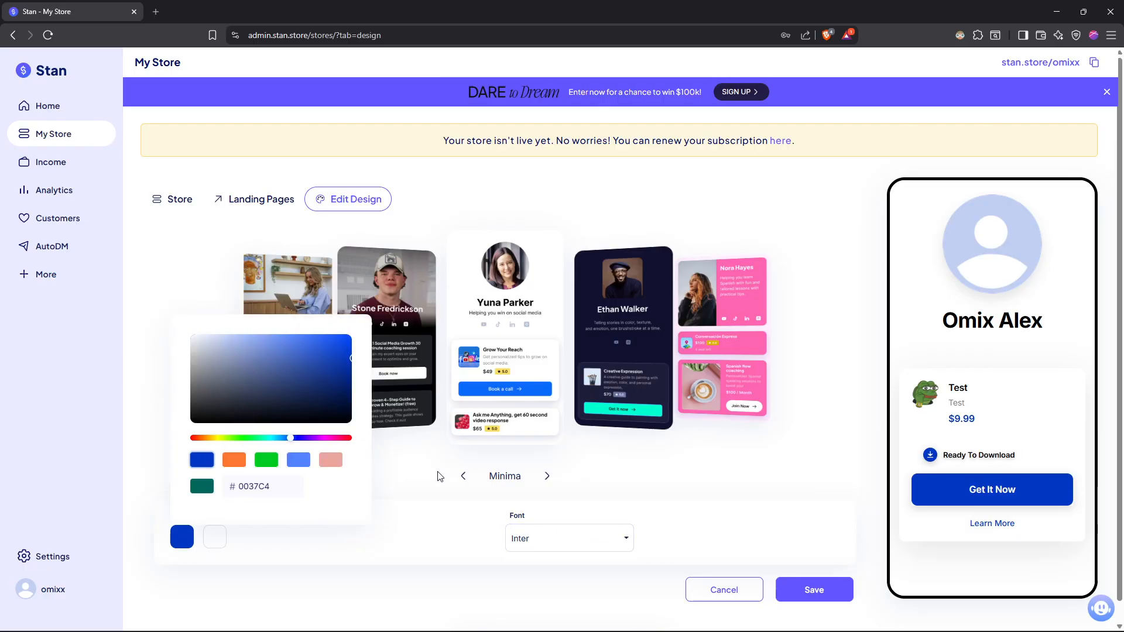
click(399, 498)
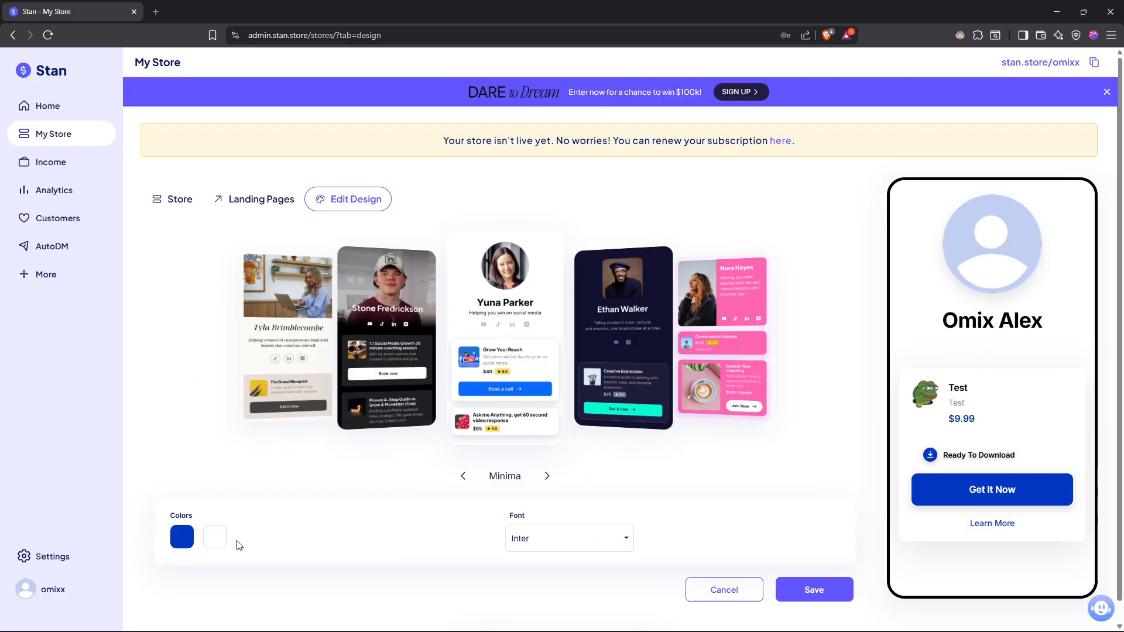
scroll(540, 527, down, 1)
click(557, 514)
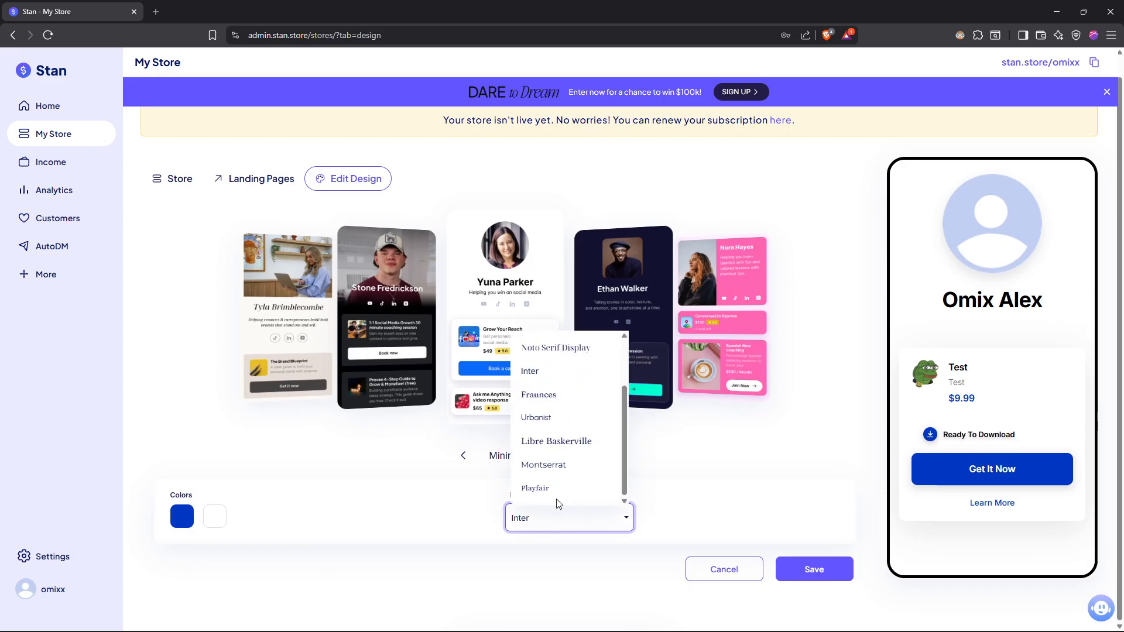
scroll(562, 431, up, 2)
scroll(563, 427, down, 2)
scroll(556, 404, up, 1)
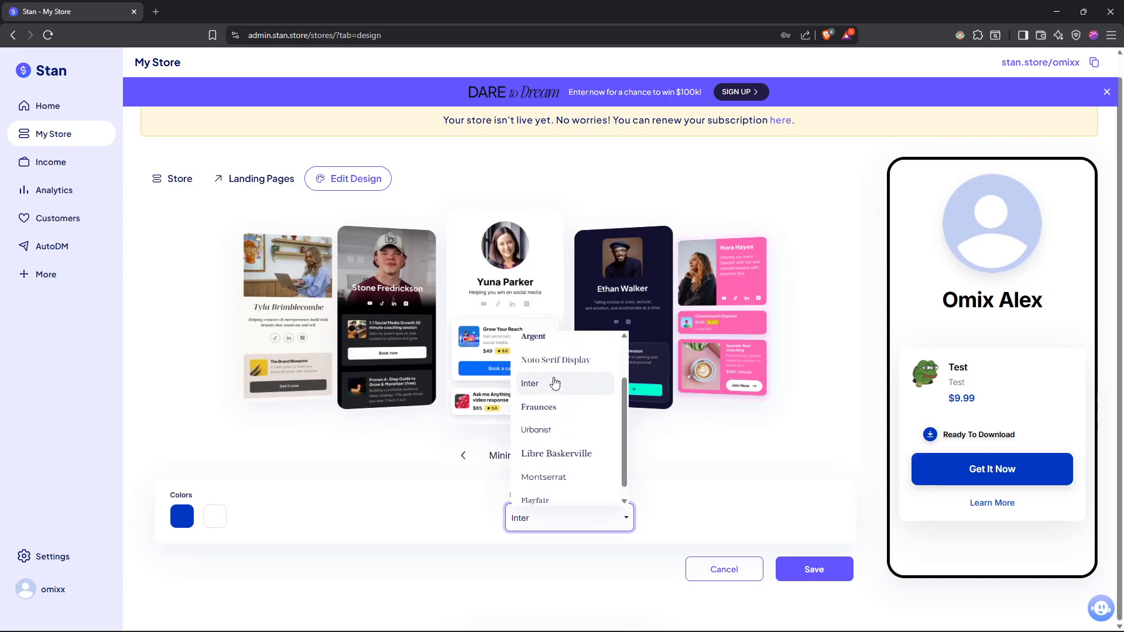
click(404, 539)
click(178, 180)
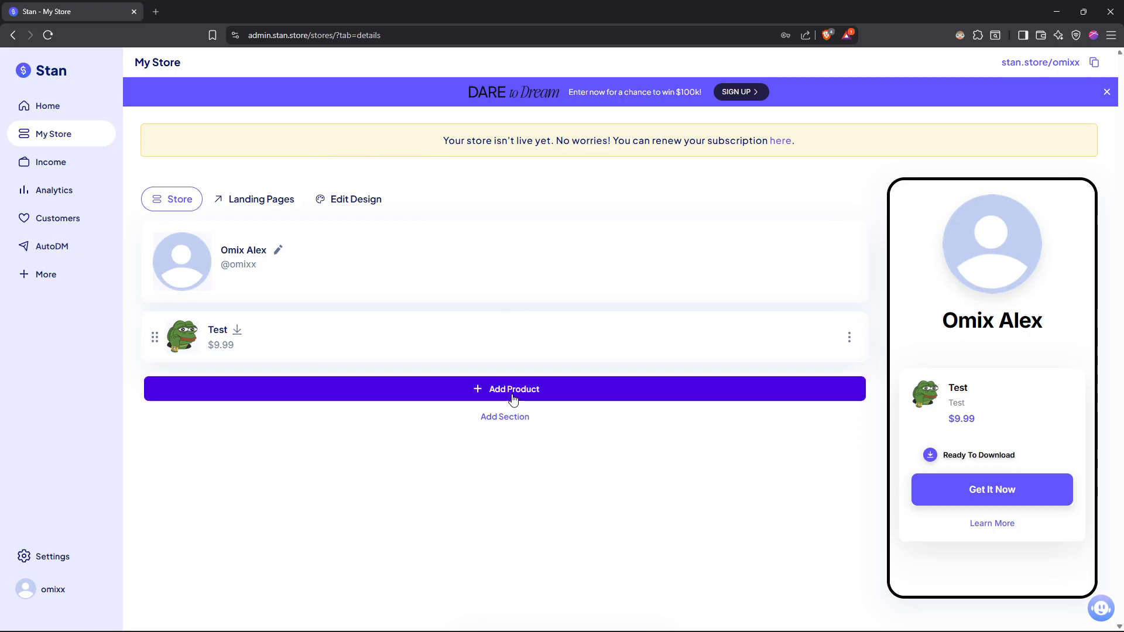
- Add a new section below the Test product, check its edit options, and delete the section
click(502, 418)
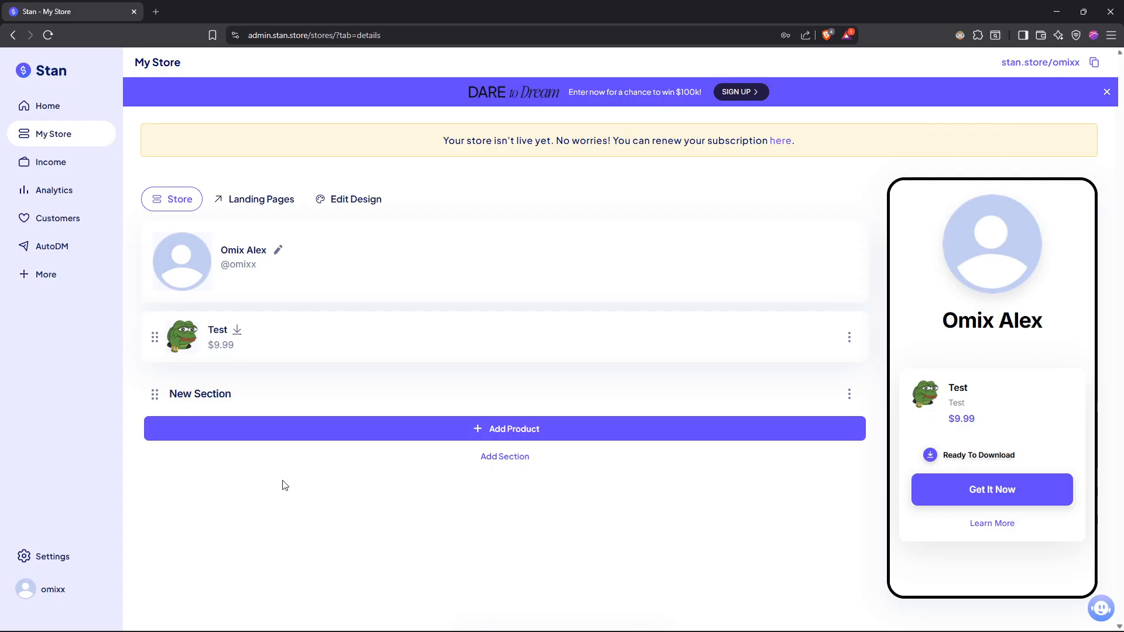
key(Tab)
click(852, 393)
click(803, 425)
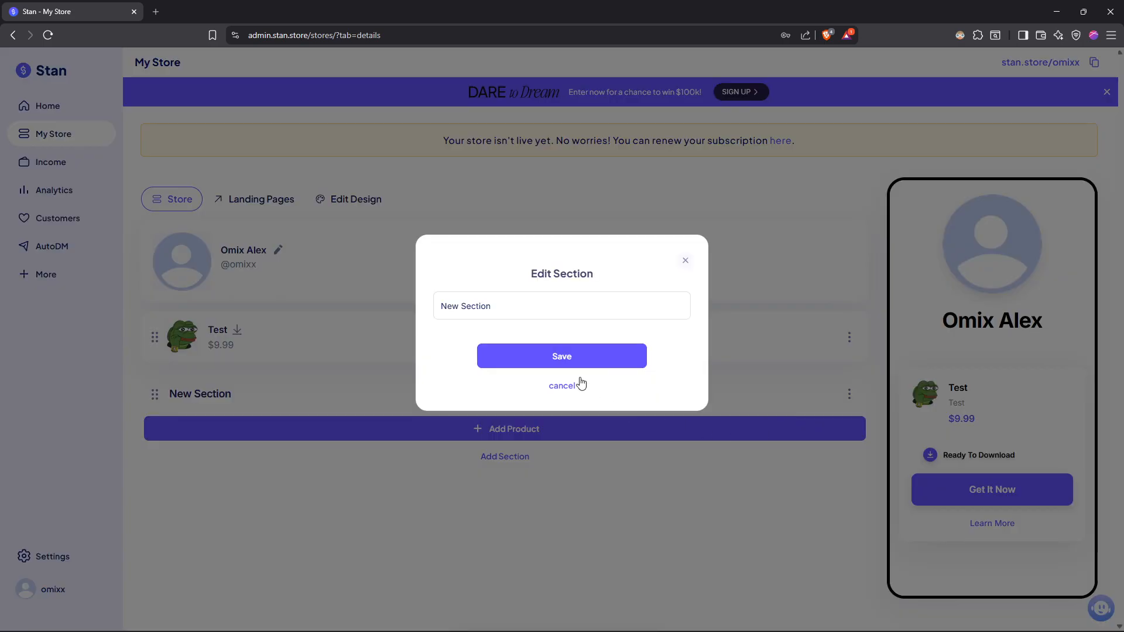
click(685, 263)
click(849, 396)
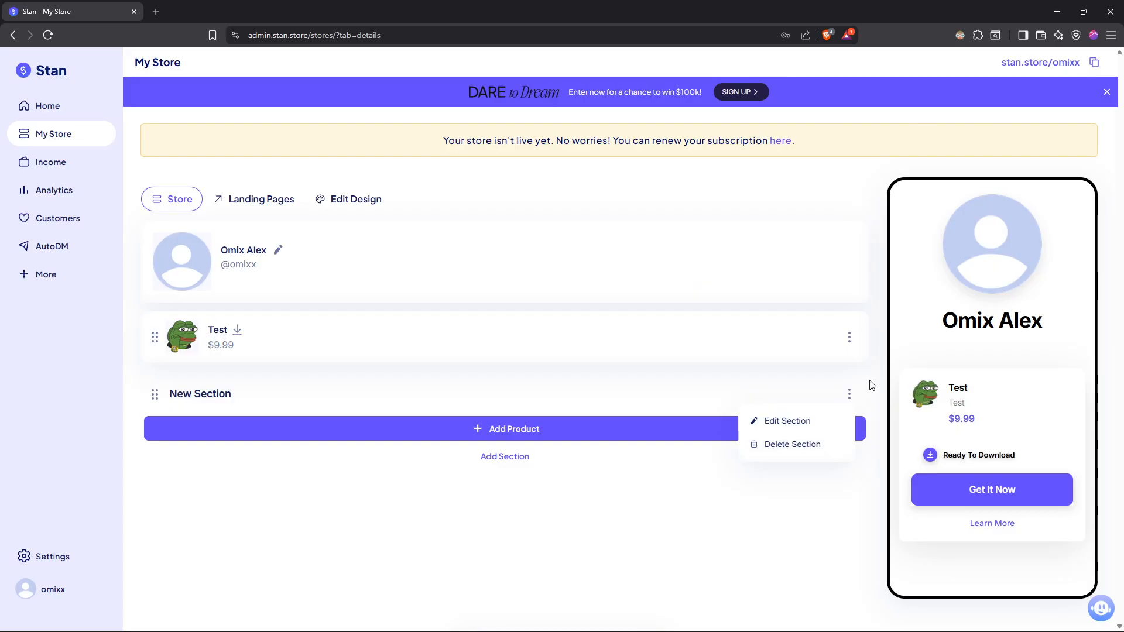
click(804, 449)
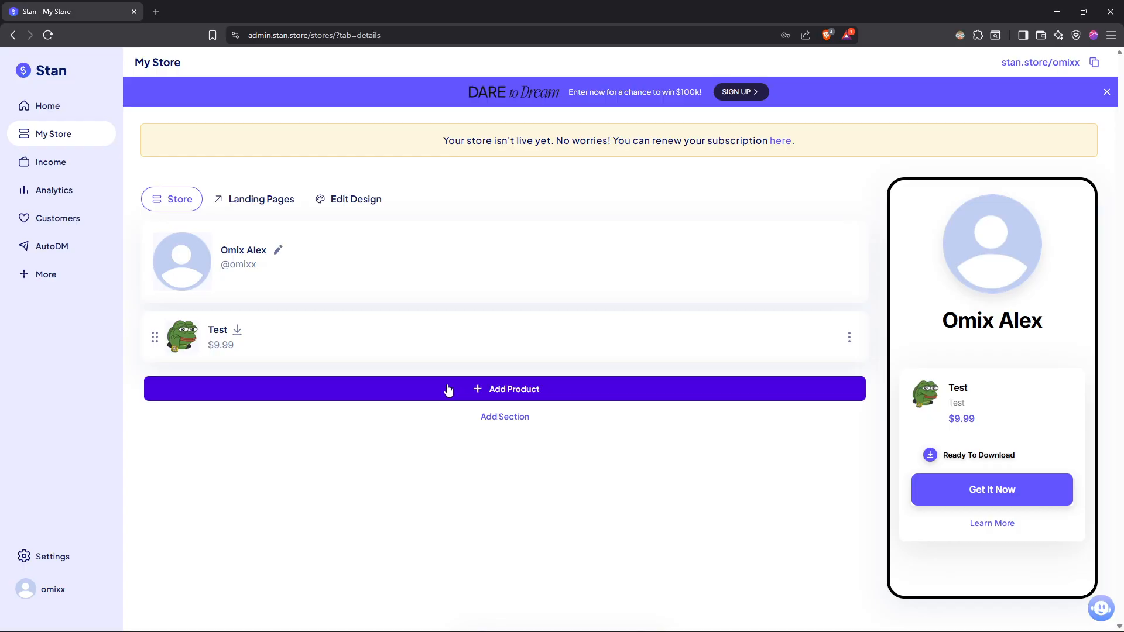
- Start a new Digital Product, compare the Button and Callout thumbnail styles, and select the Preview style
click(488, 389)
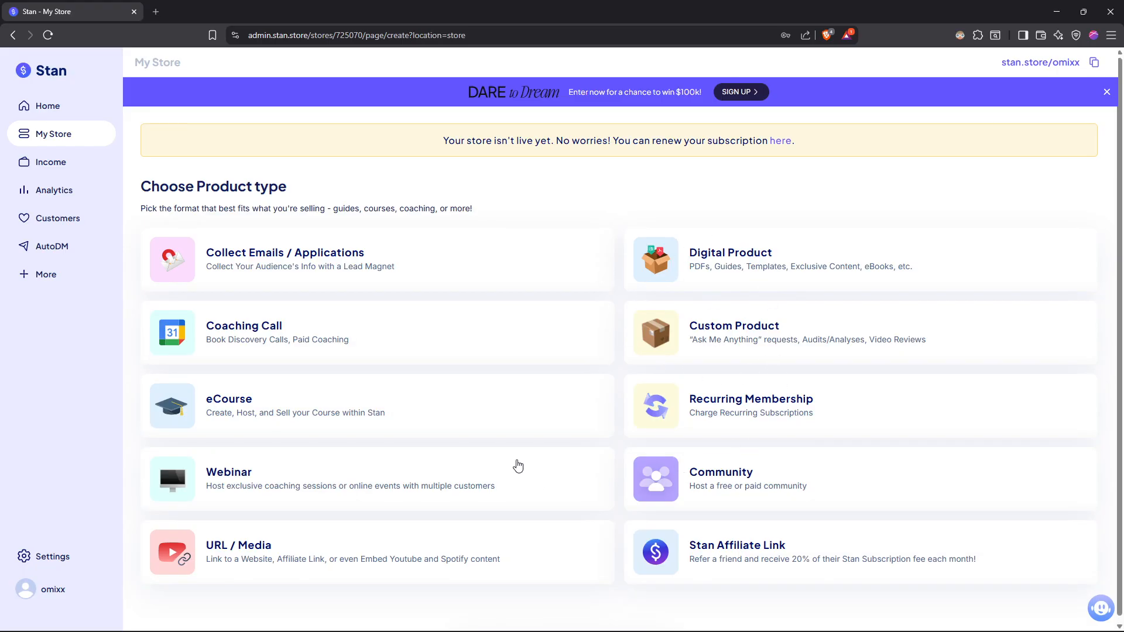
click(767, 268)
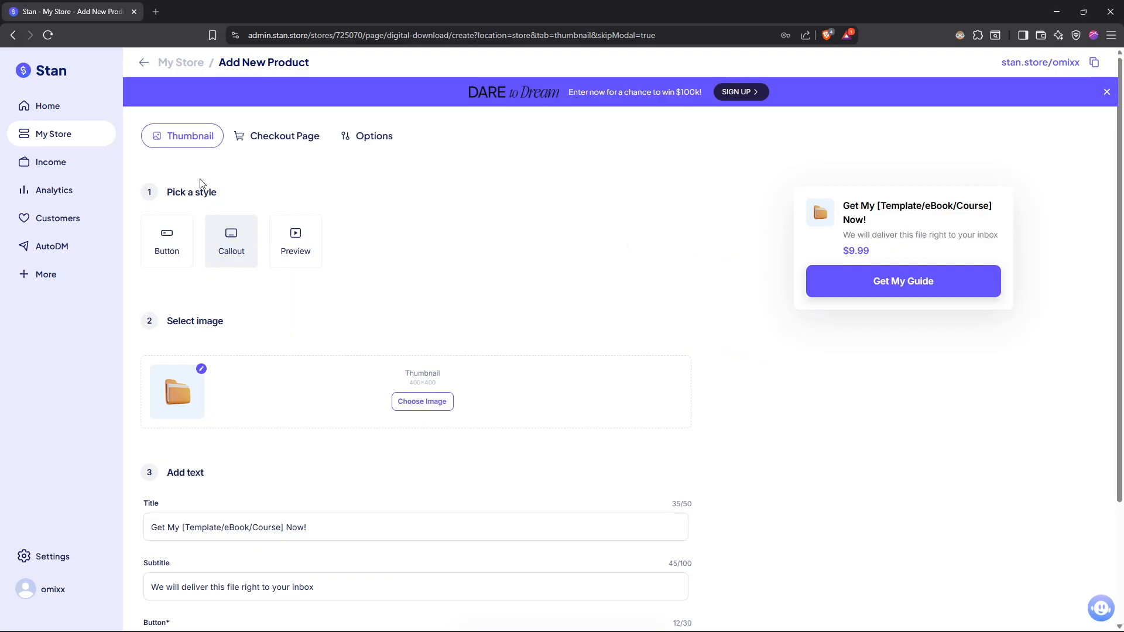
click(168, 249)
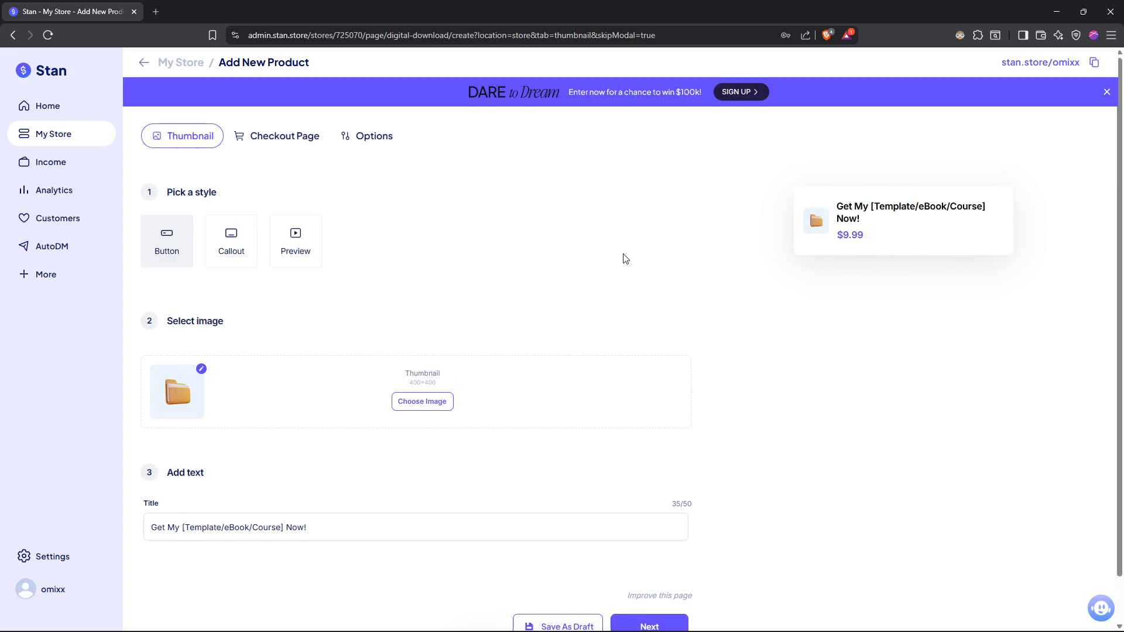
click(221, 254)
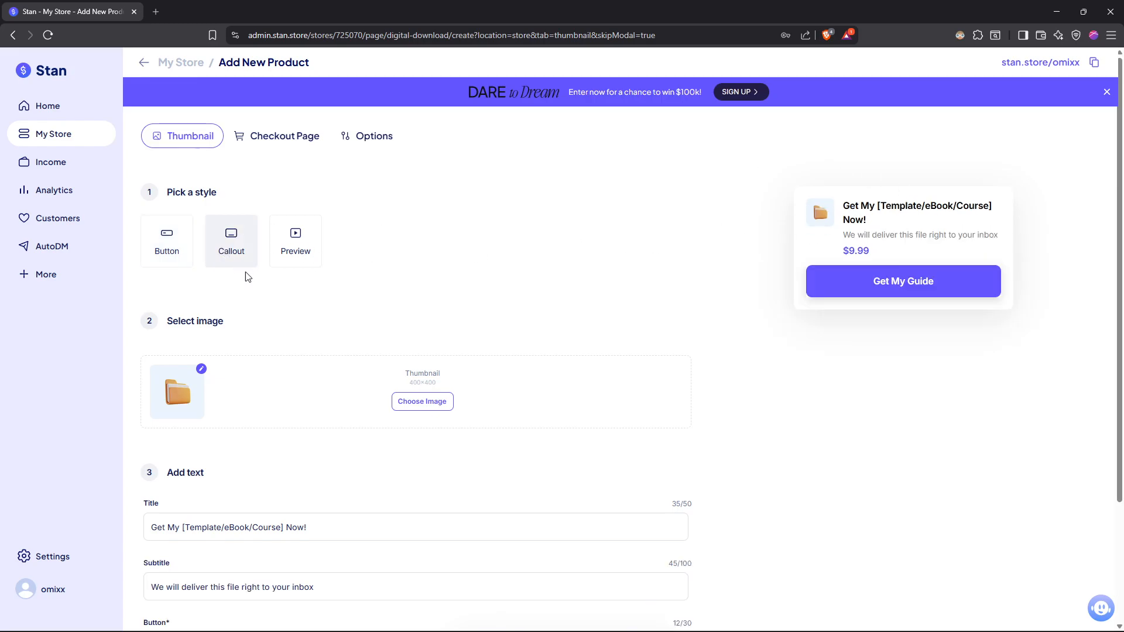
click(297, 249)
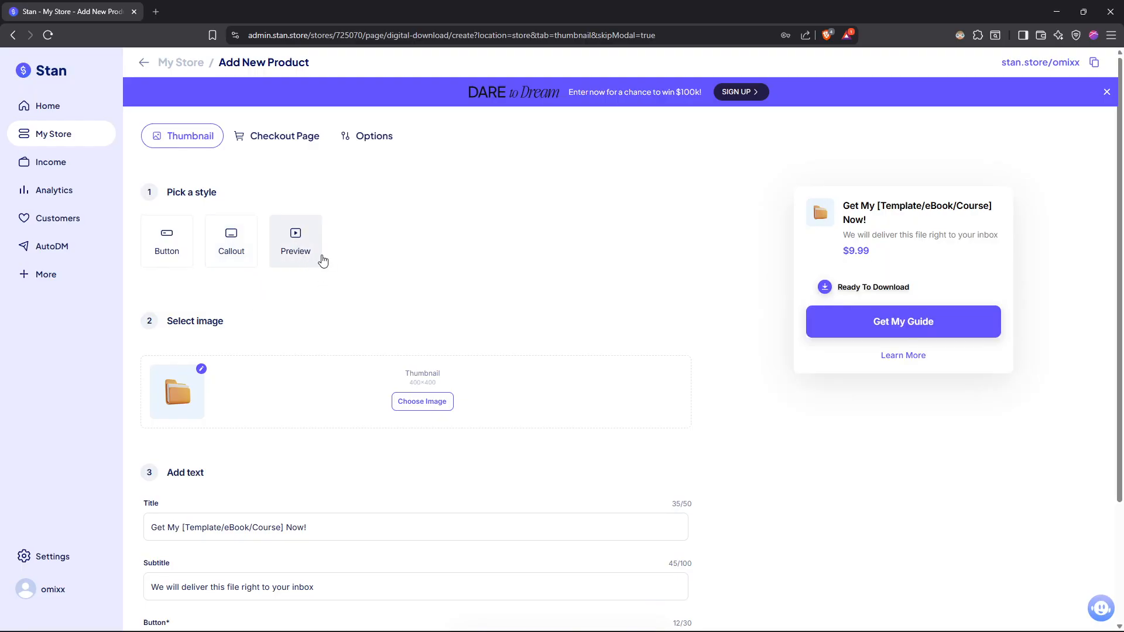
- Upload Logo1.jpg as the product's thumbnail image, zoomed out in the crop so that the whole logo fits
scroll(323, 260, down, 2)
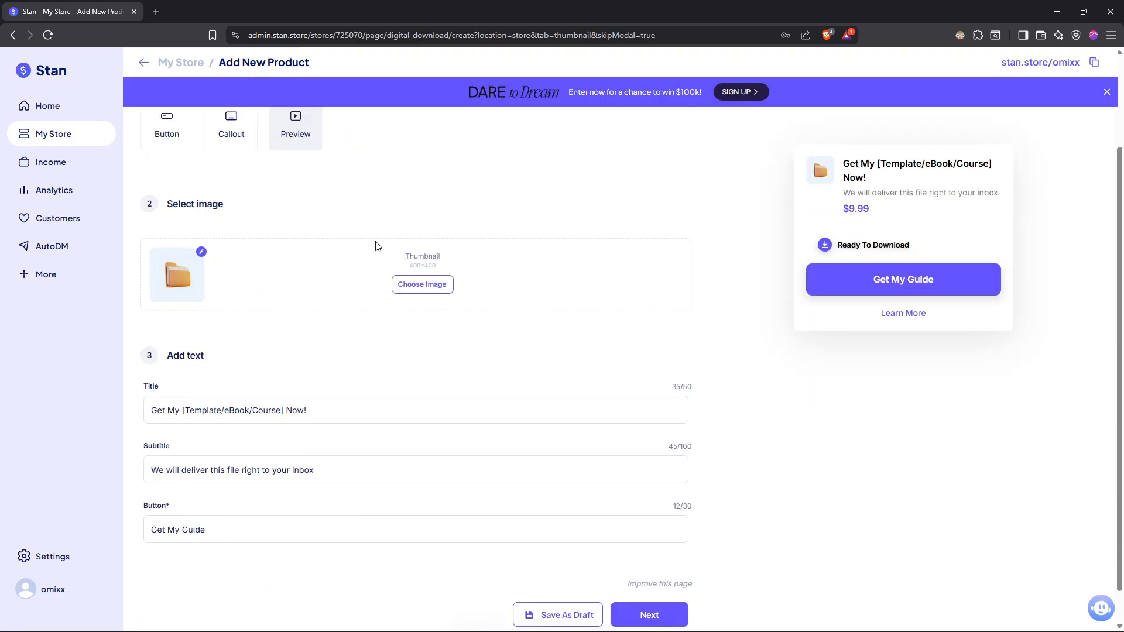
click(423, 286)
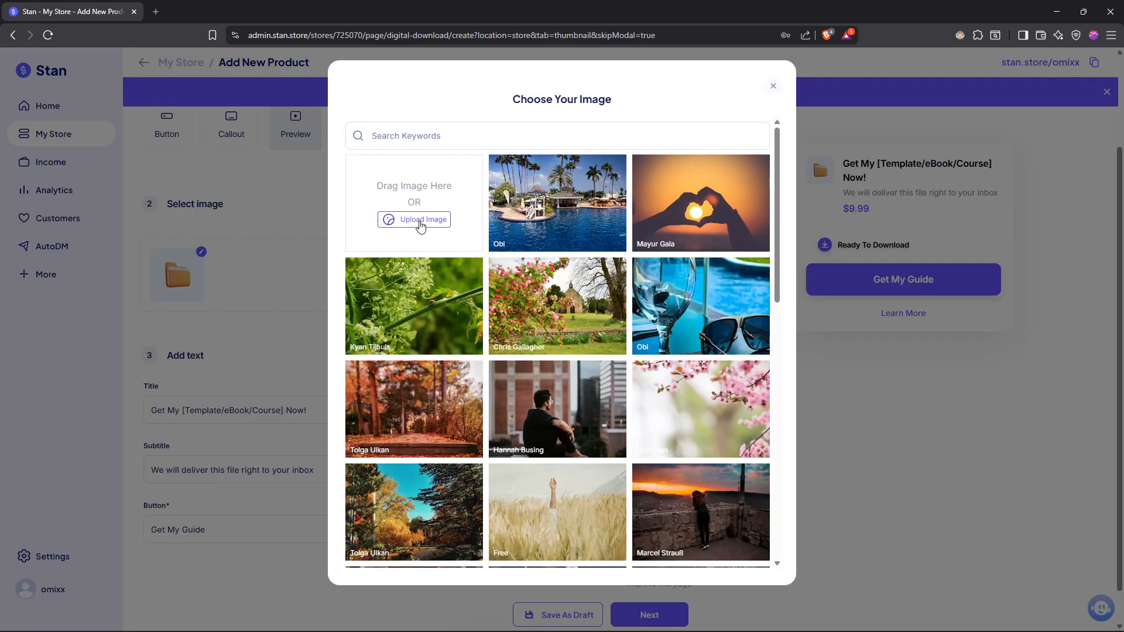
click(415, 219)
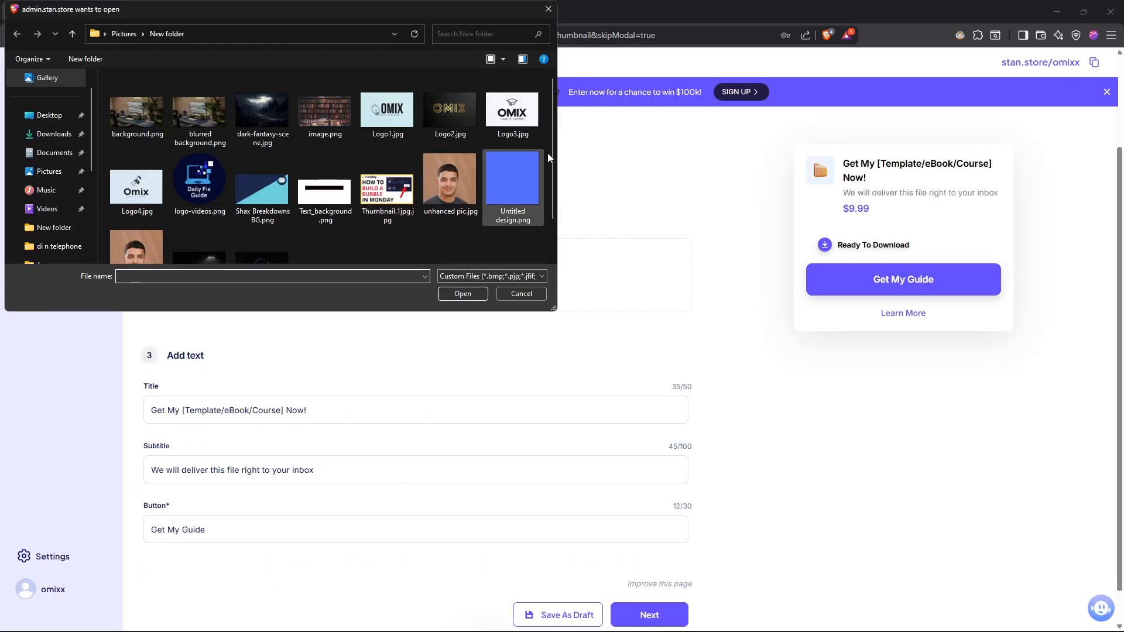
double_click(396, 111)
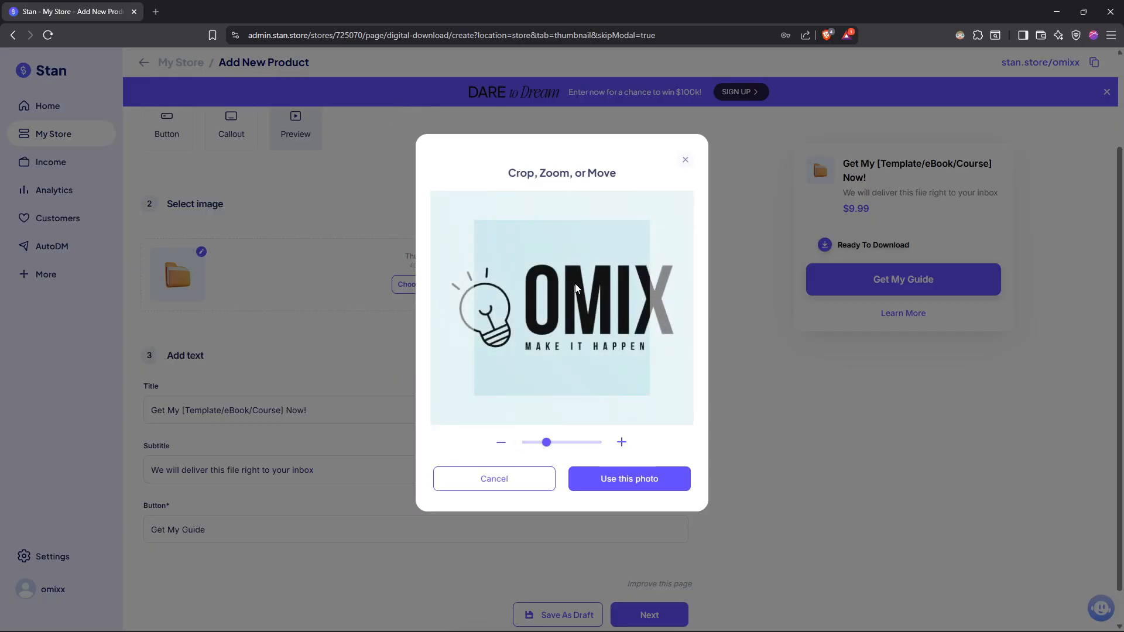
drag(547, 442, 477, 440)
click(644, 479)
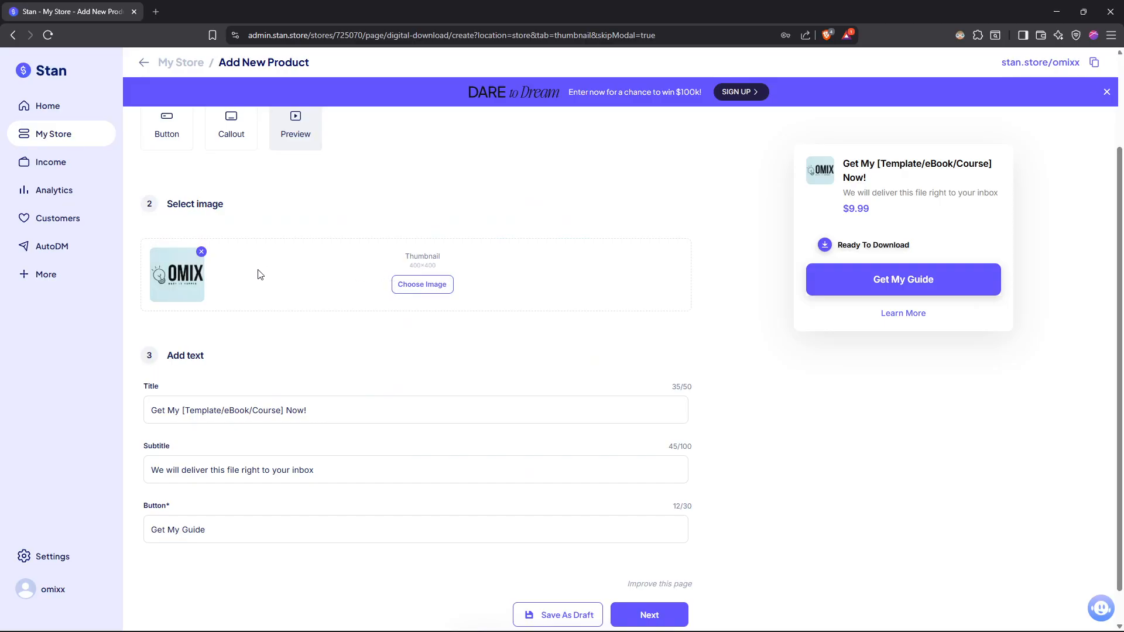
- Replace the product's thumbnail title with "Omix Logo"
scroll(261, 275, down, 1)
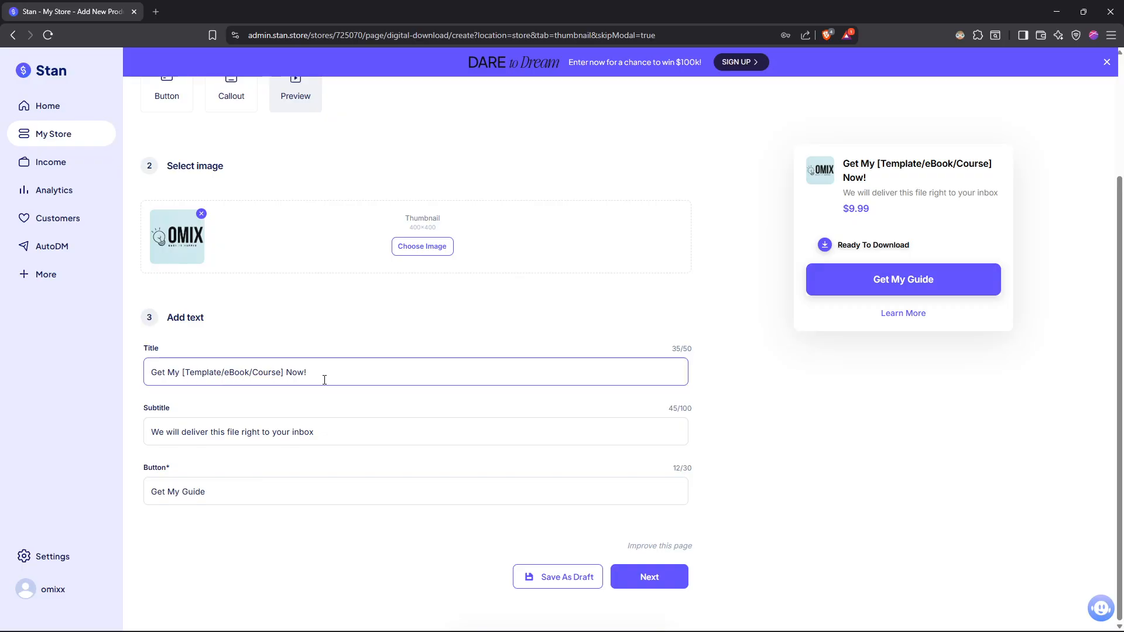
drag(325, 380, 104, 379)
text(Omix Logo)
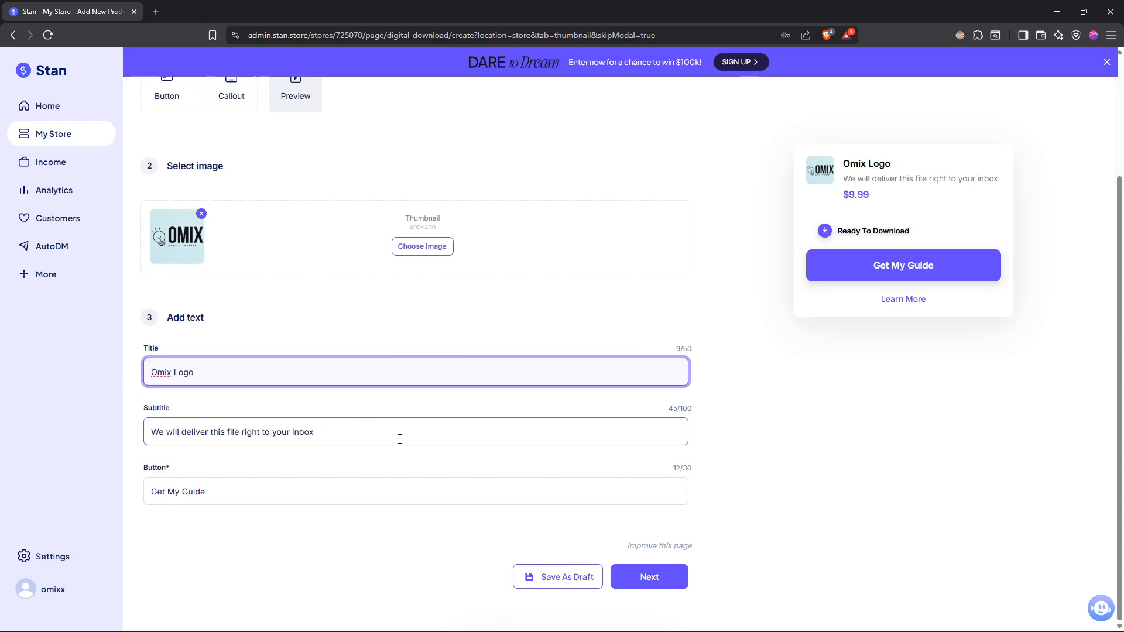
- Append asterisks to the end of the subtitle, check them in the product preview, and delete them again
drag(372, 437, 121, 434)
click(373, 435)
click(344, 409)
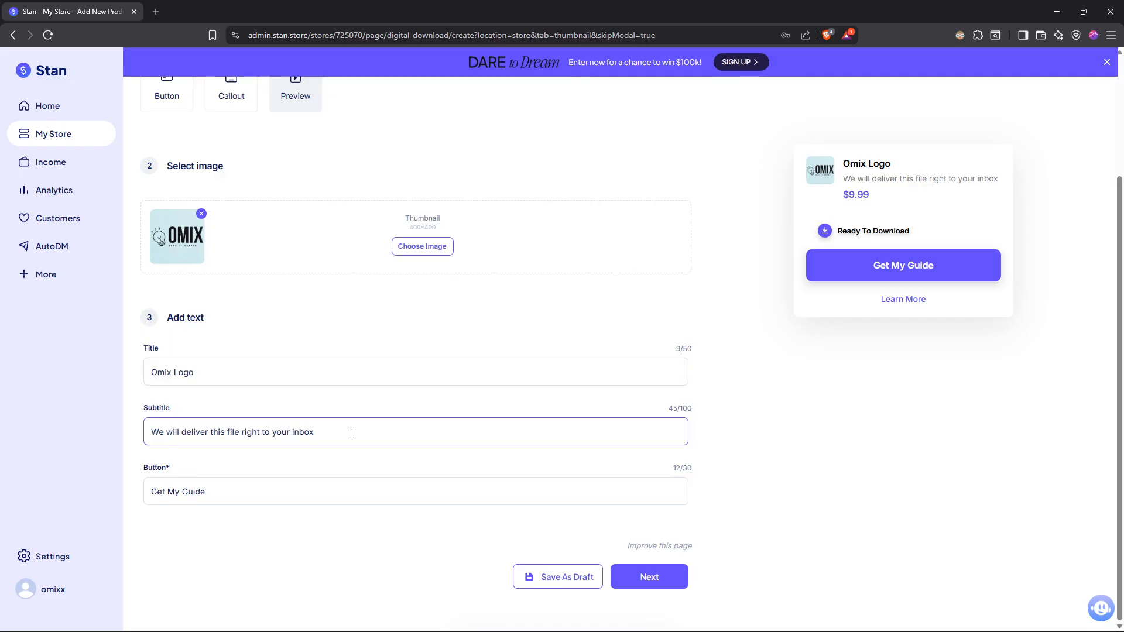
drag(351, 432, 145, 437)
click(367, 407)
drag(349, 437, 122, 436)
click(343, 433)
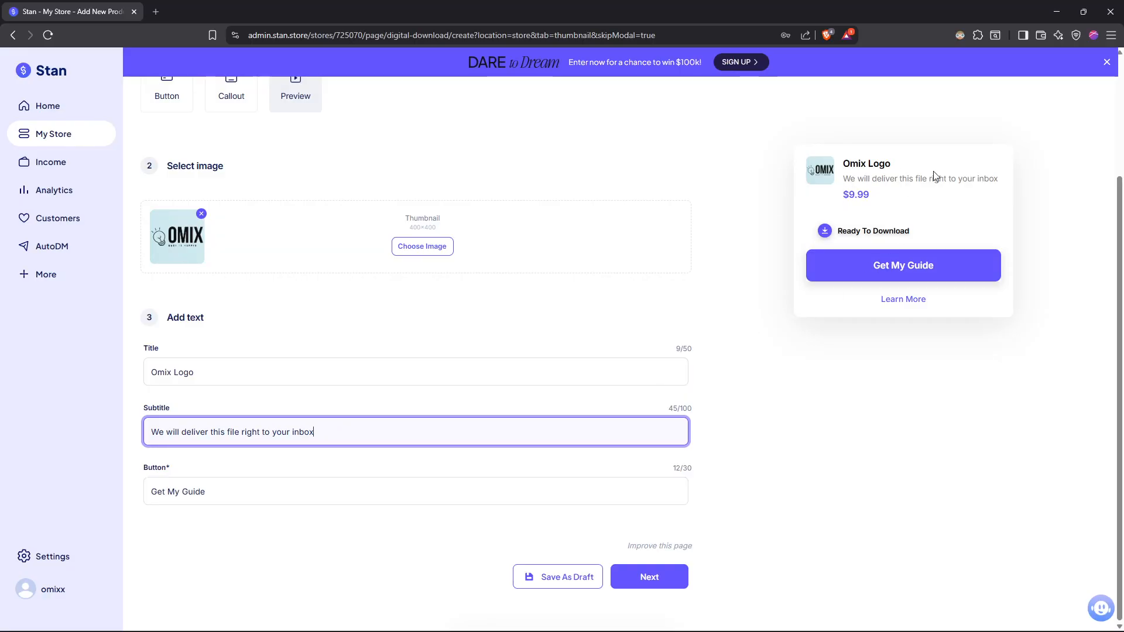
text(*)
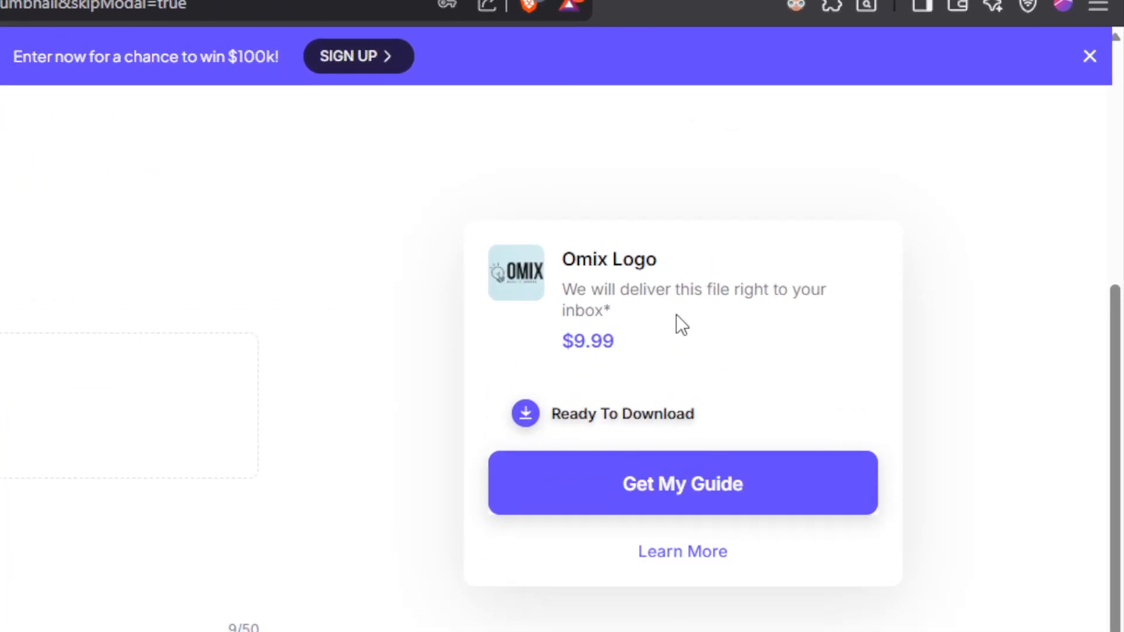
drag(865, 179, 853, 172)
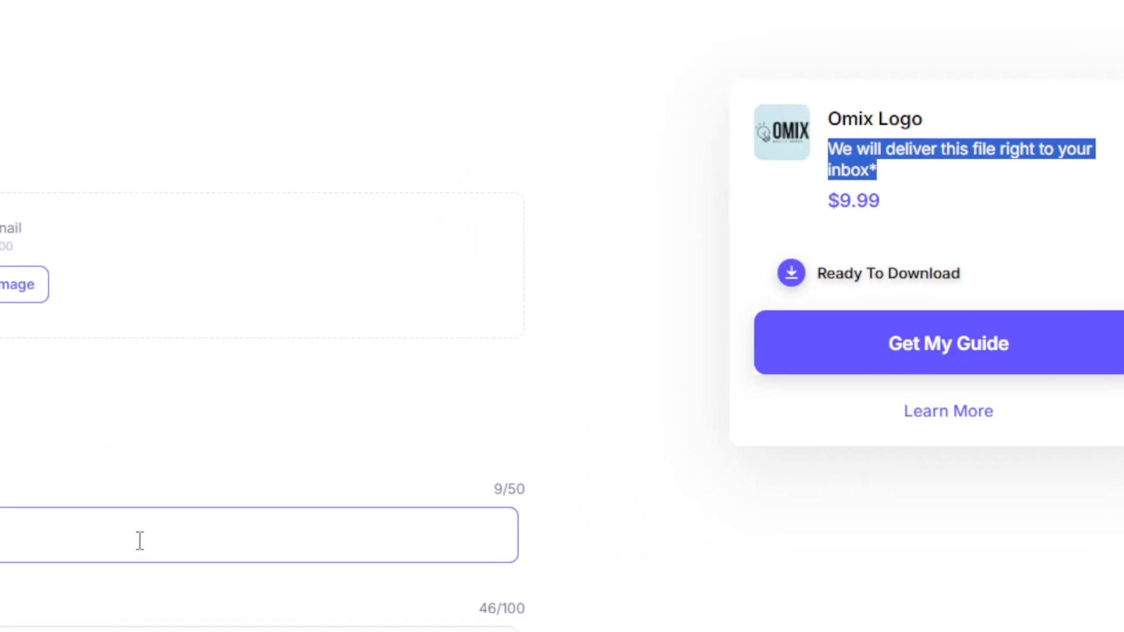
text(*\\)
key(BackSpace)
key(BackSpace)
key(BackSpace)
key(BackSpace)
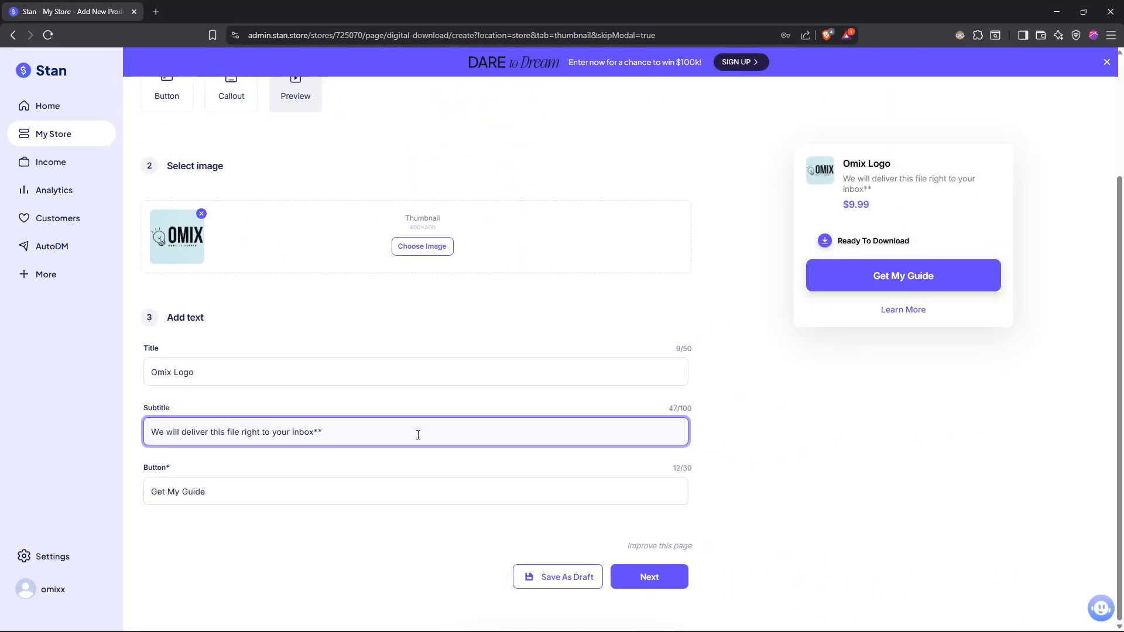
- Change the thumbnail's button text to "Get this Products" and continue to the checkout page settings
click(308, 485)
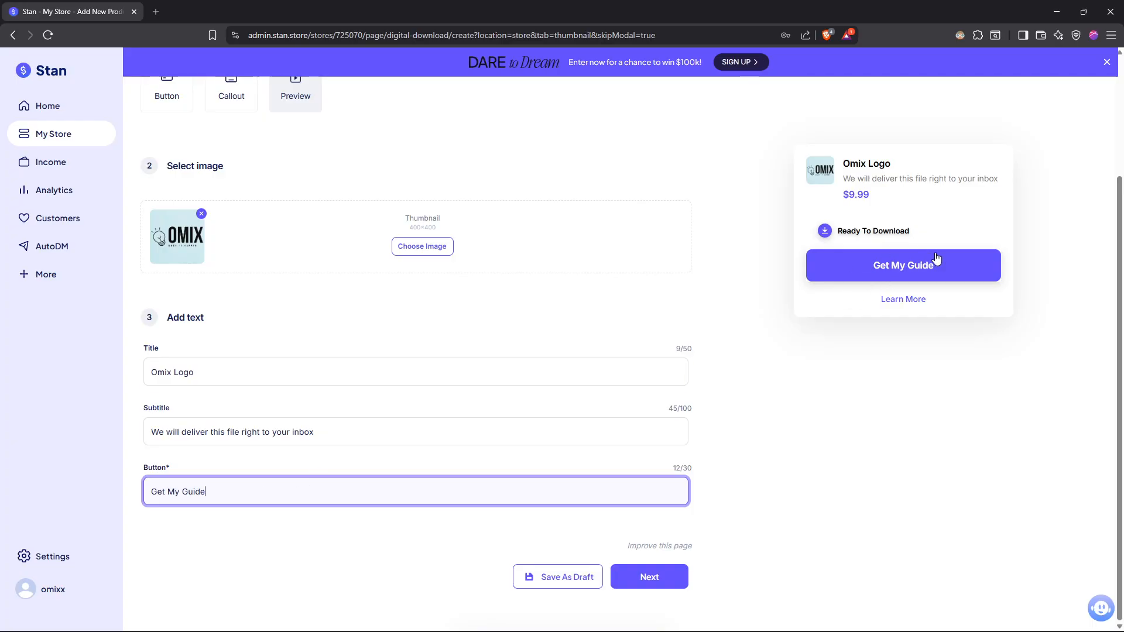
drag(265, 490, 109, 493)
text(Get )
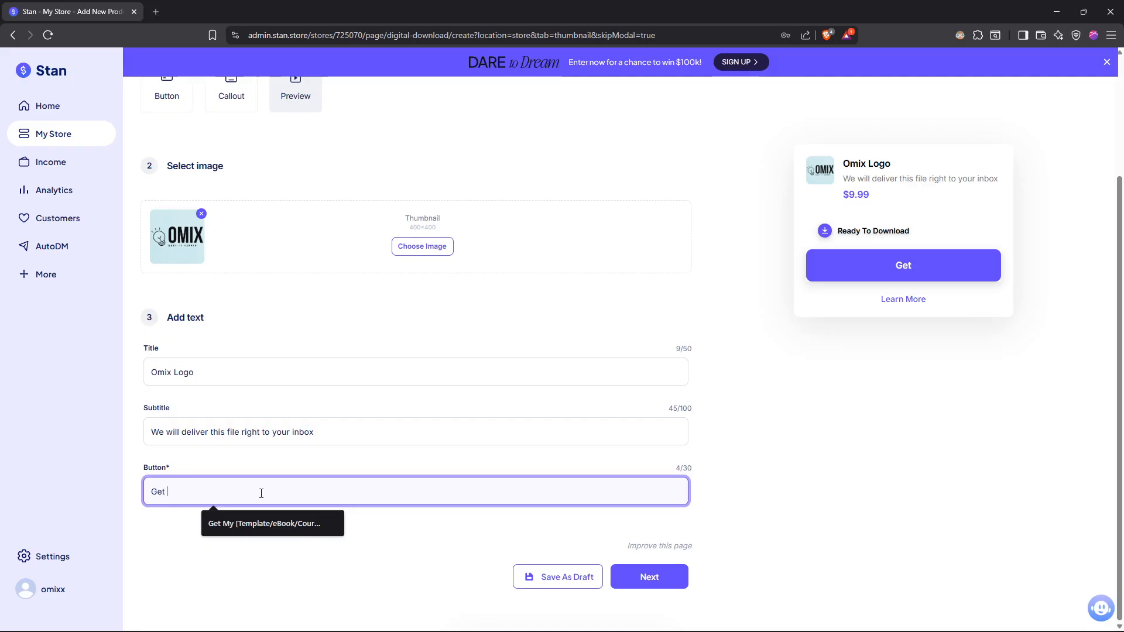
text(this Products)
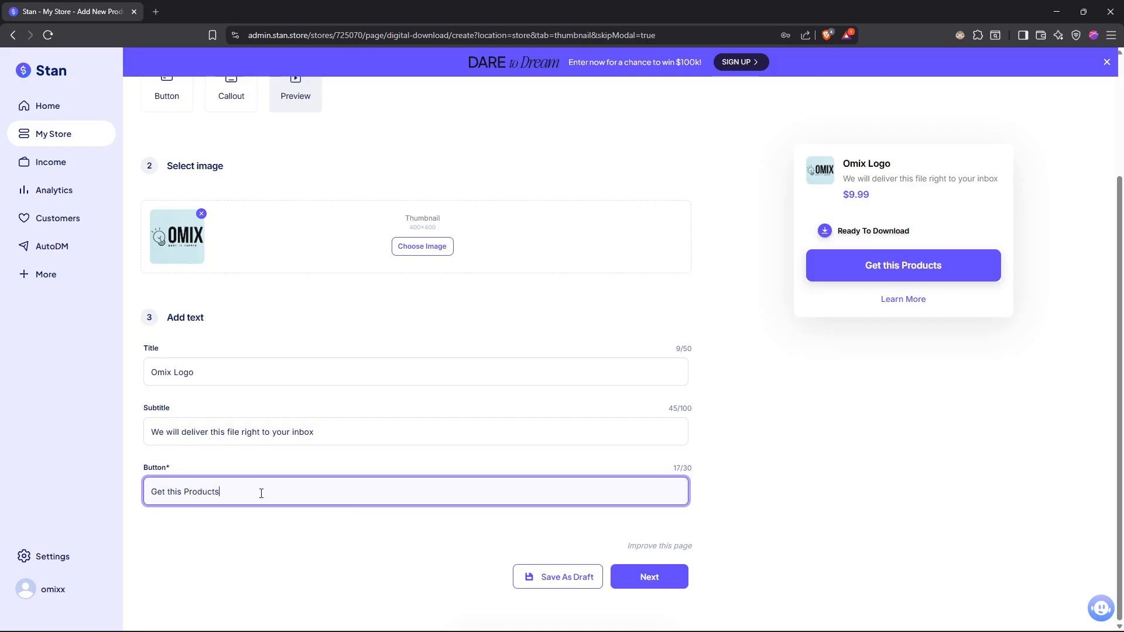
click(279, 562)
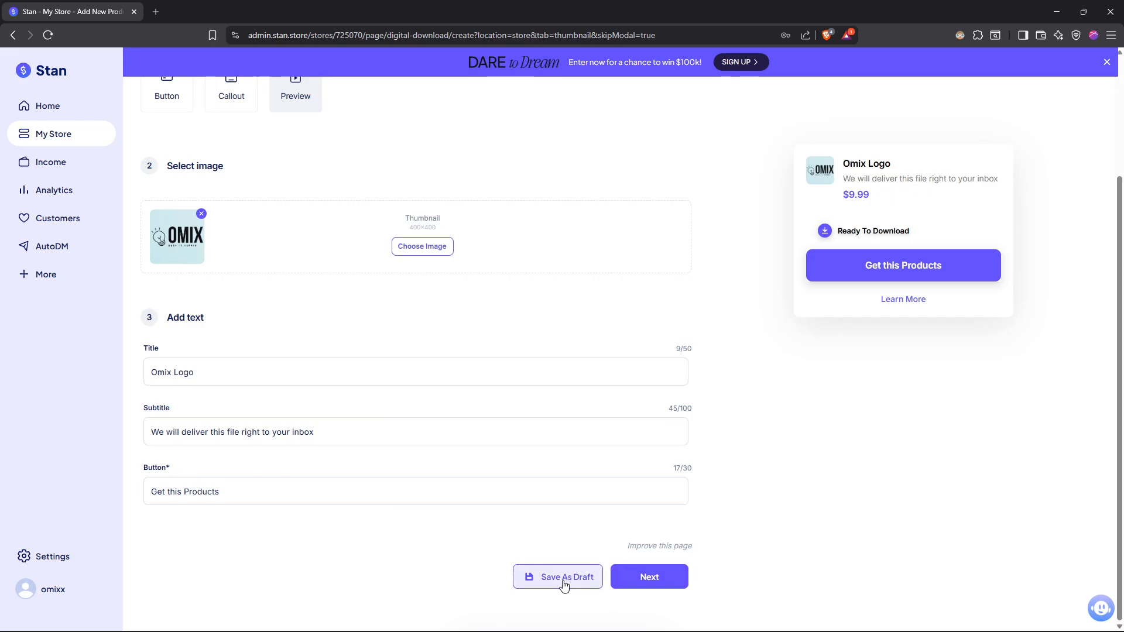
click(671, 579)
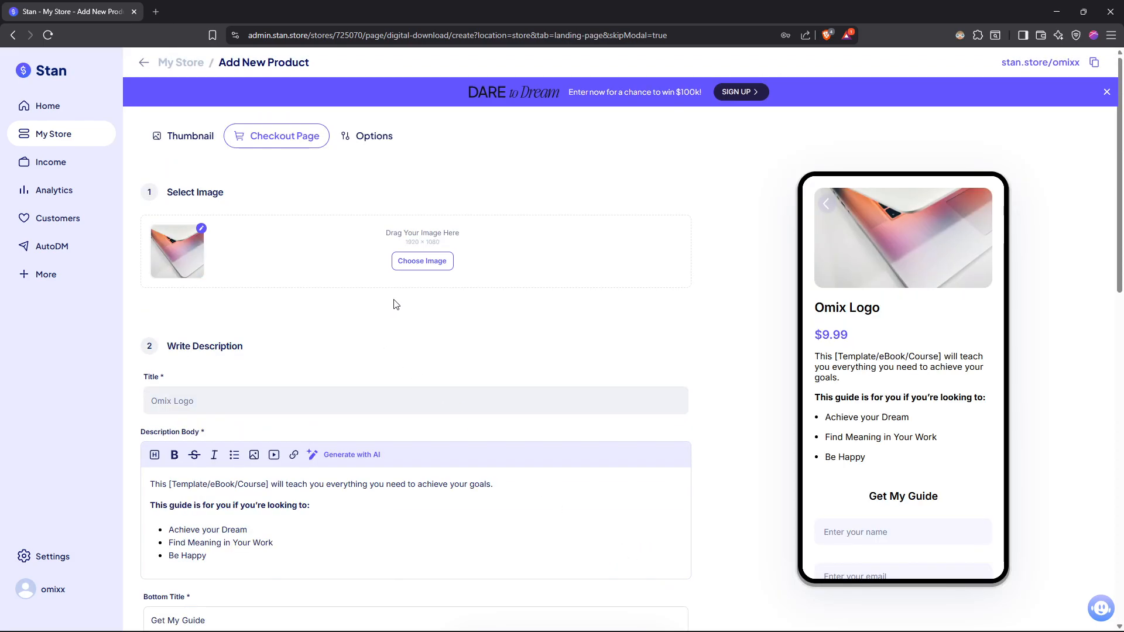
- Upload Logo3.jpg as the checkout page image, zoomed out and repositioned so the logo sits inside the crop area
click(424, 264)
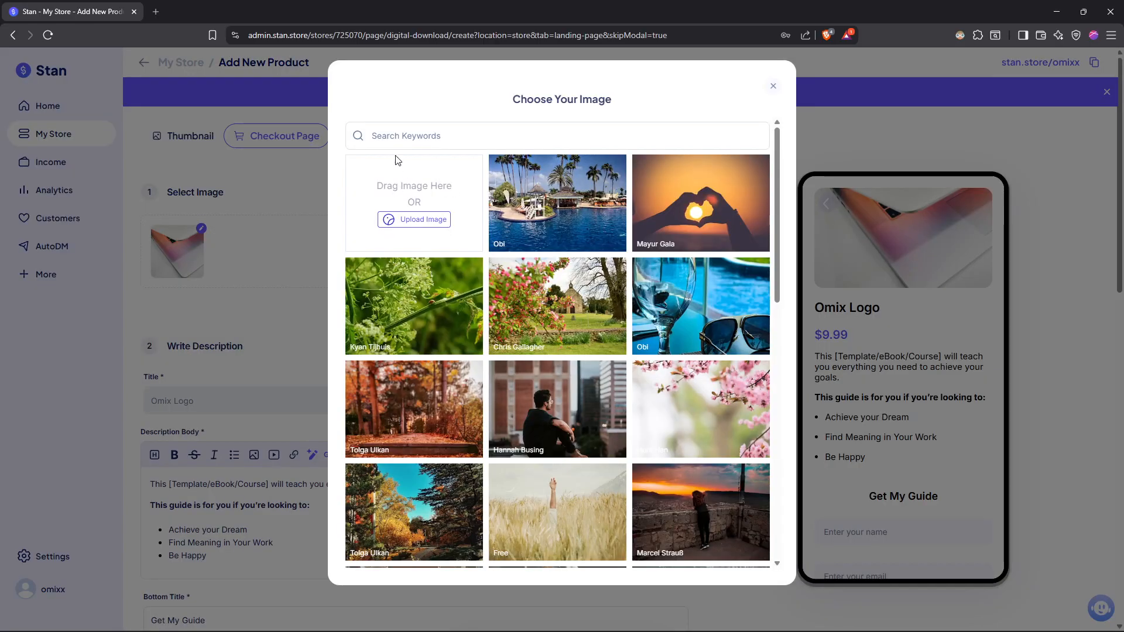
click(389, 219)
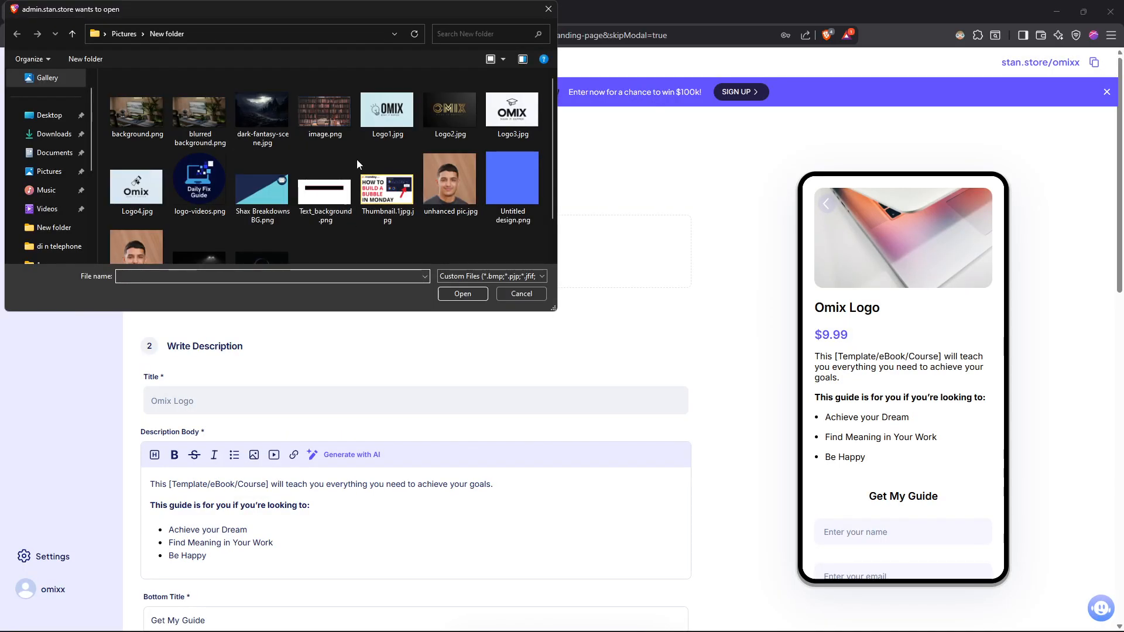
click(508, 116)
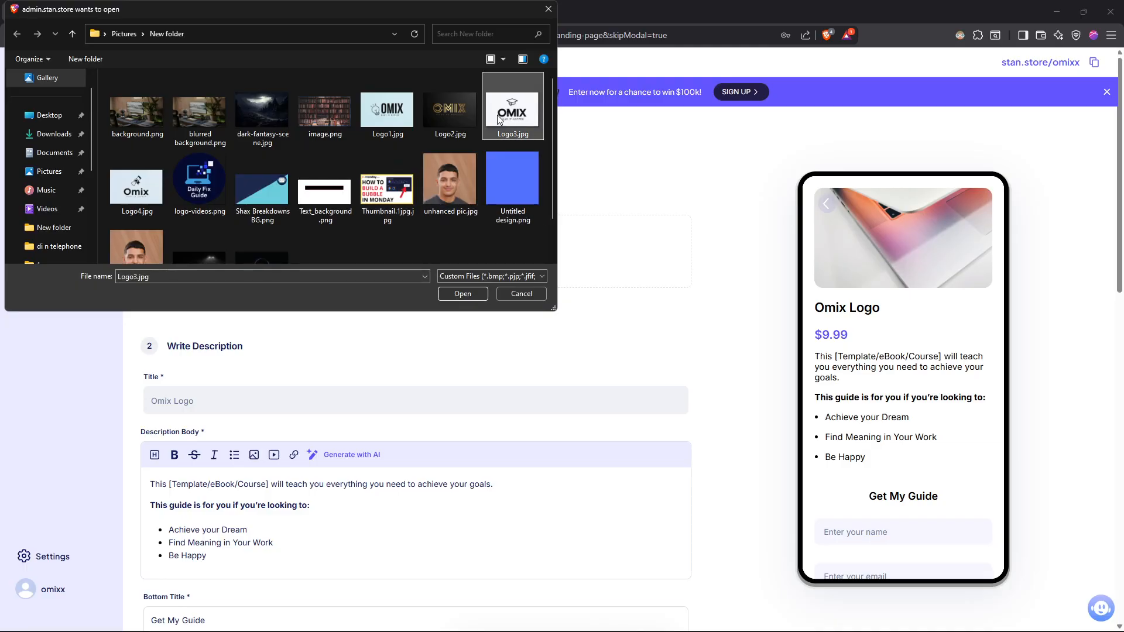
double_click(504, 114)
drag(568, 442, 544, 442)
drag(576, 365, 571, 332)
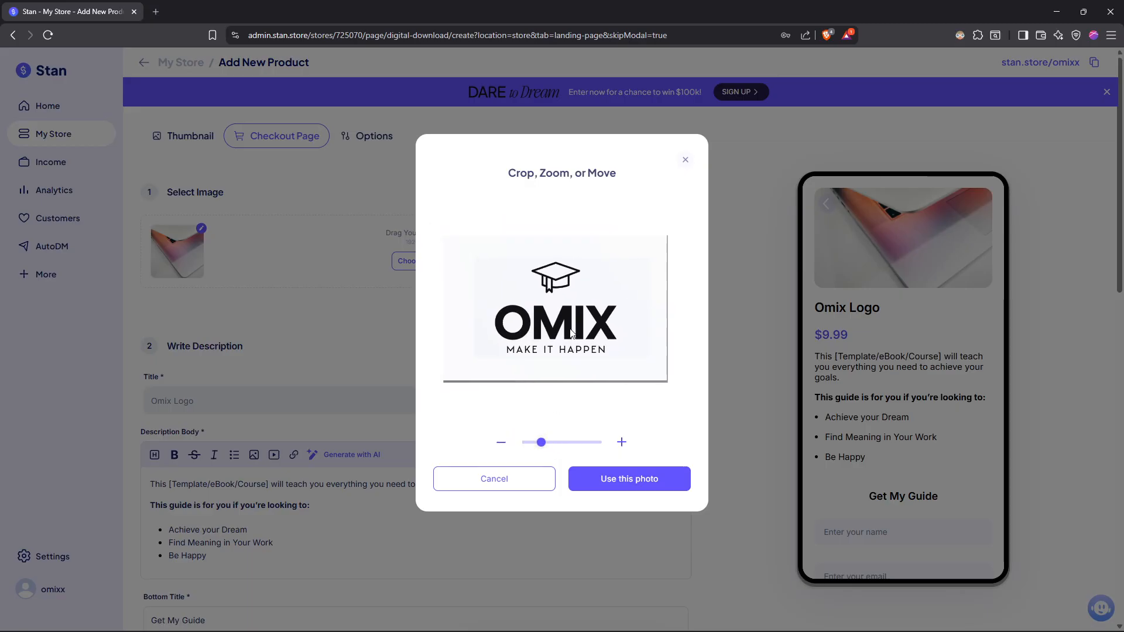
click(630, 479)
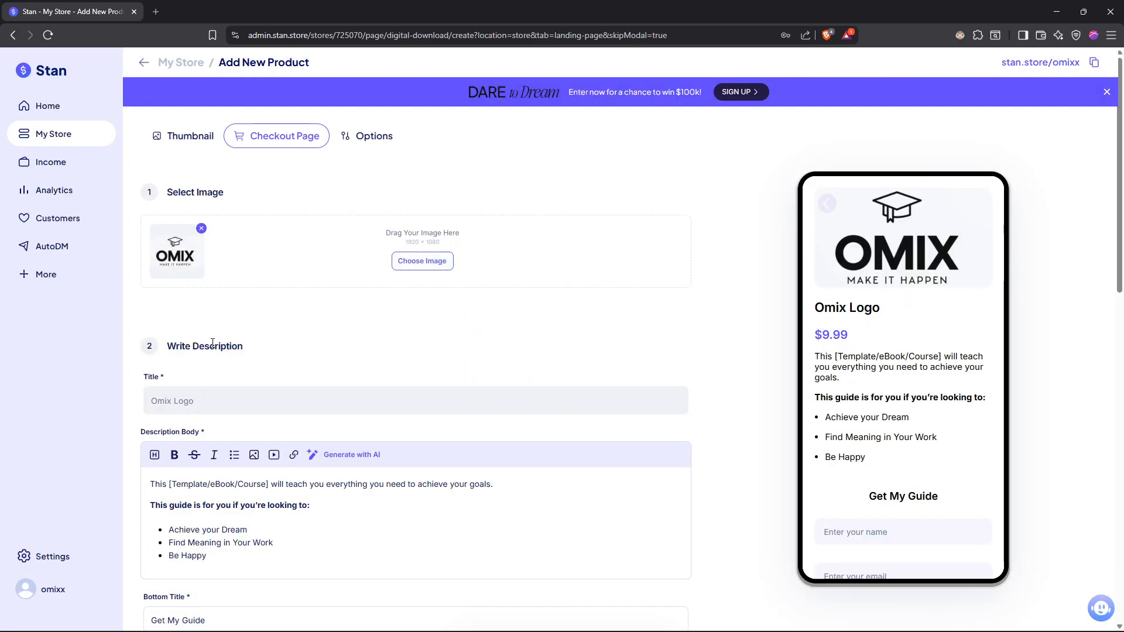
- Examine the checkout page's description editor, bottom title, price, customer info fields and file upload section
scroll(213, 343, down, 2)
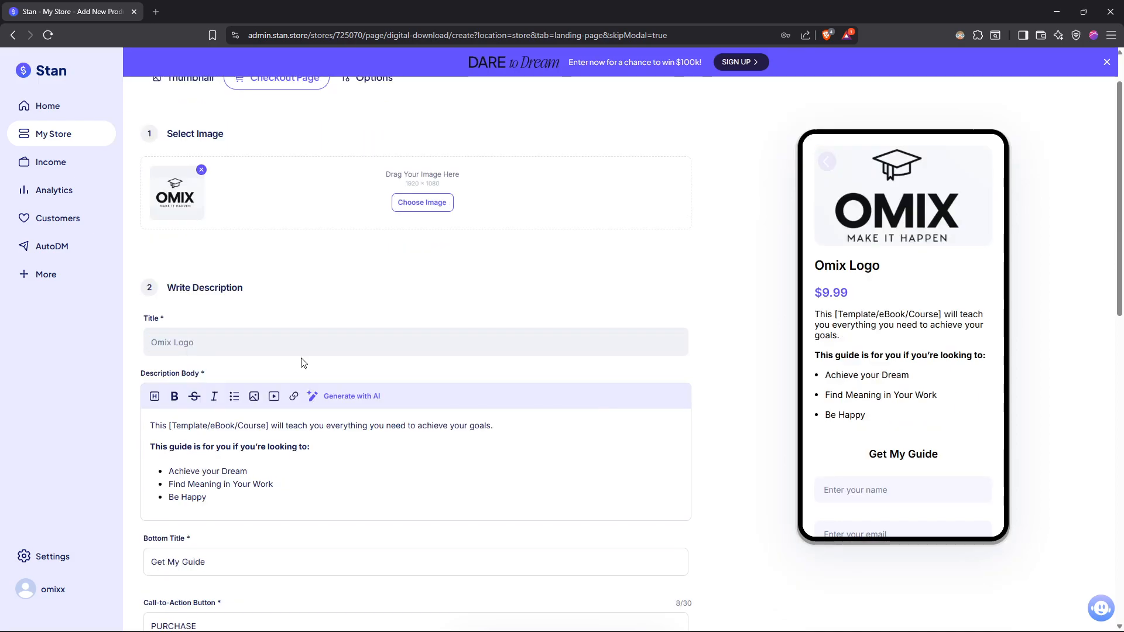
click(303, 445)
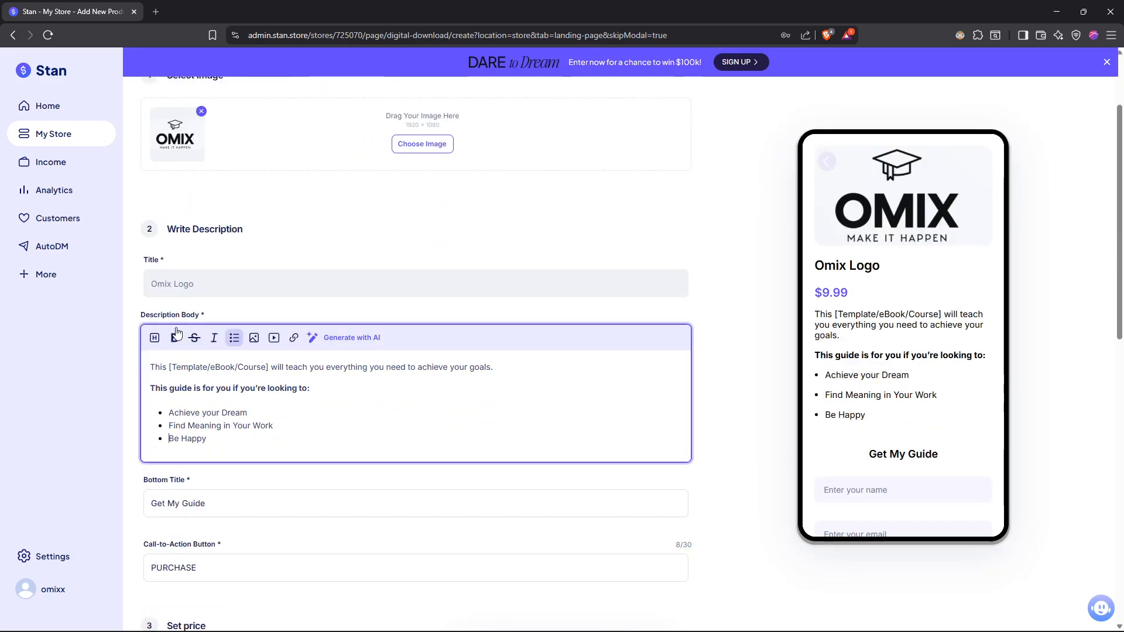
scroll(285, 336, down, 1)
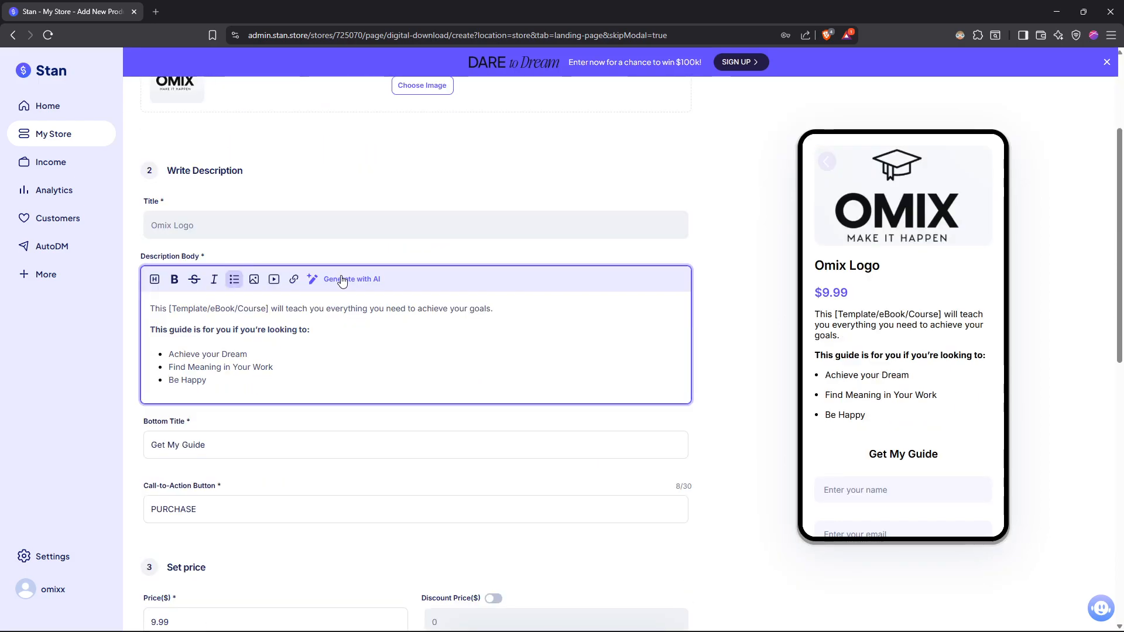
scroll(344, 281, down, 4)
click(236, 209)
triple_click(249, 220)
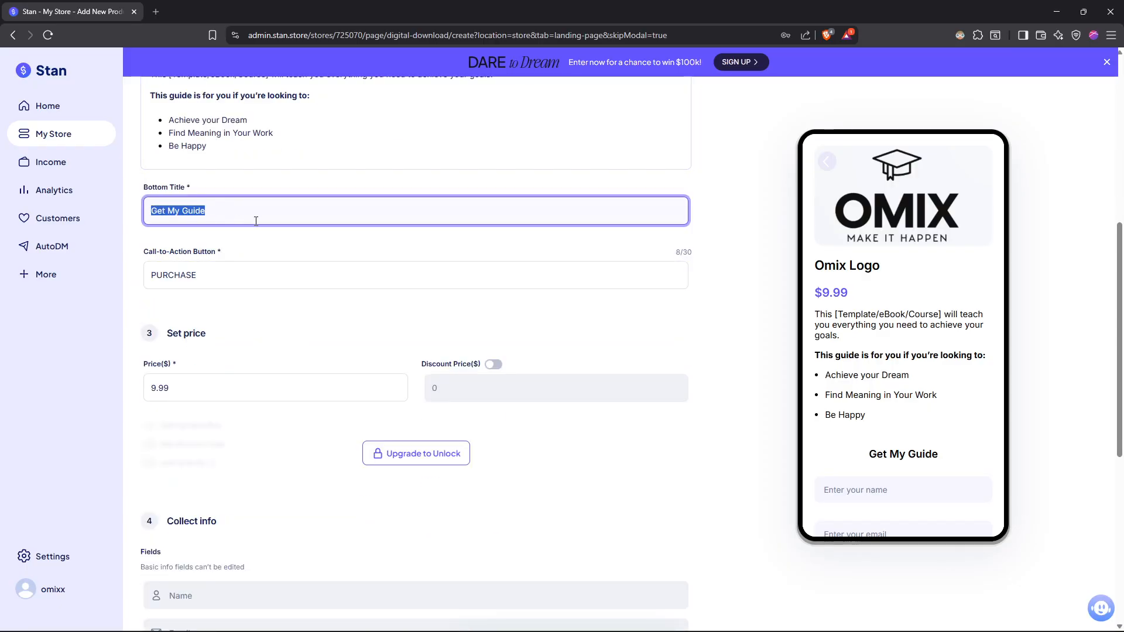
scroll(936, 317, down, 5)
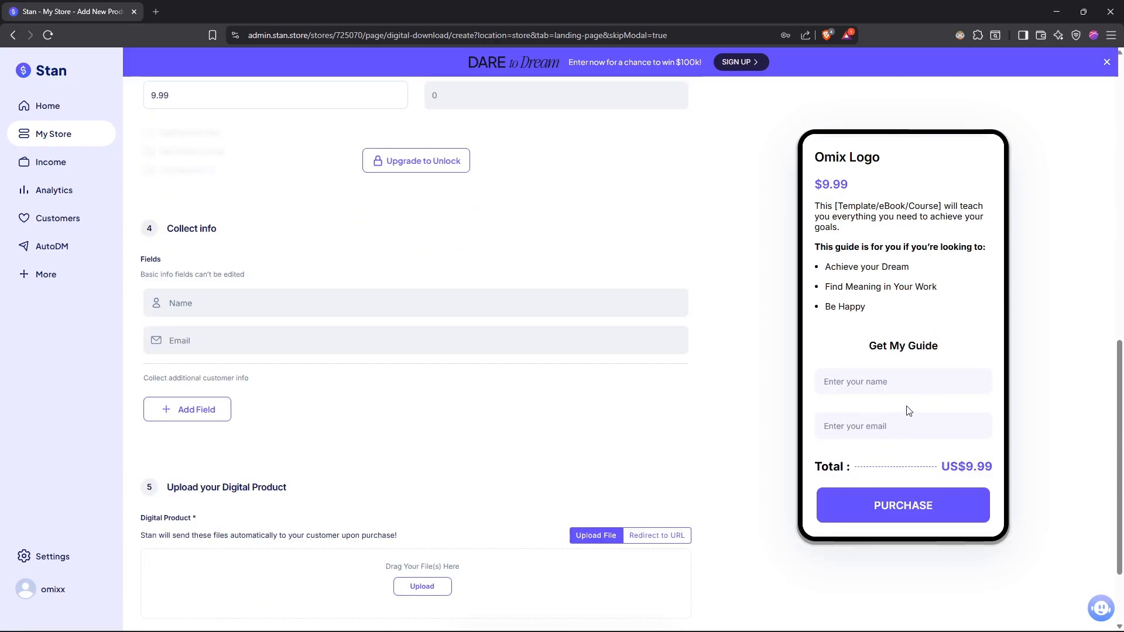
- Change the checkout page's call-to-action button text to "Buy"
scroll(268, 283, up, 6)
click(243, 334)
drag(243, 334, 136, 338)
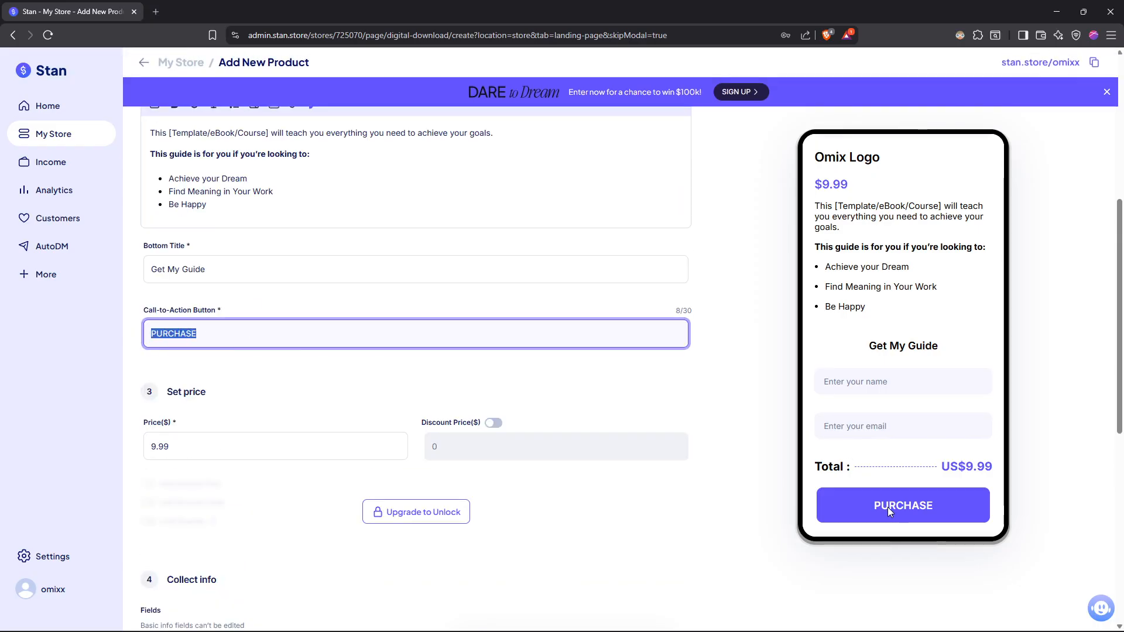
text(Buy)
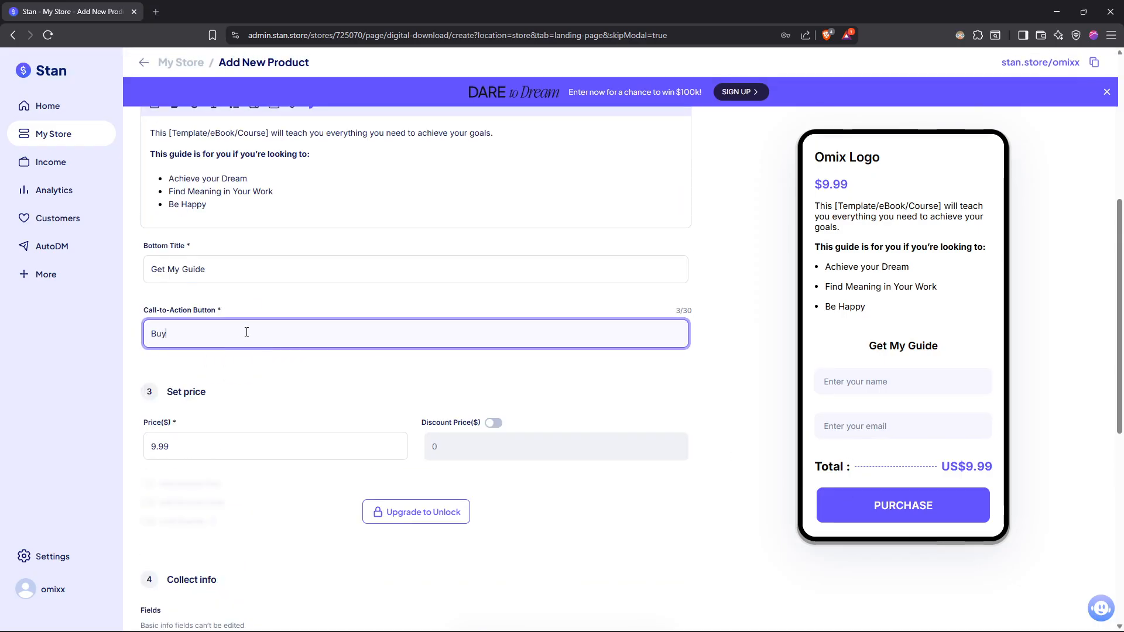
click(263, 374)
click(261, 332)
- Set the product's price to $20 and enable a discount price of $15
scroll(238, 407, down, 1)
key(Tab)
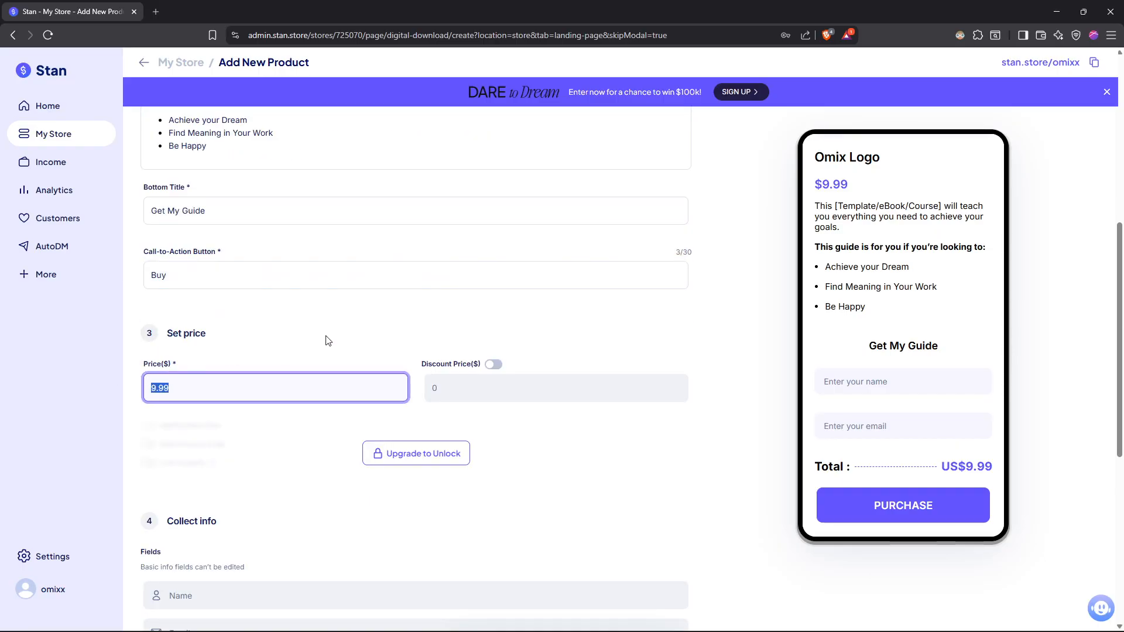
text(20)
click(338, 324)
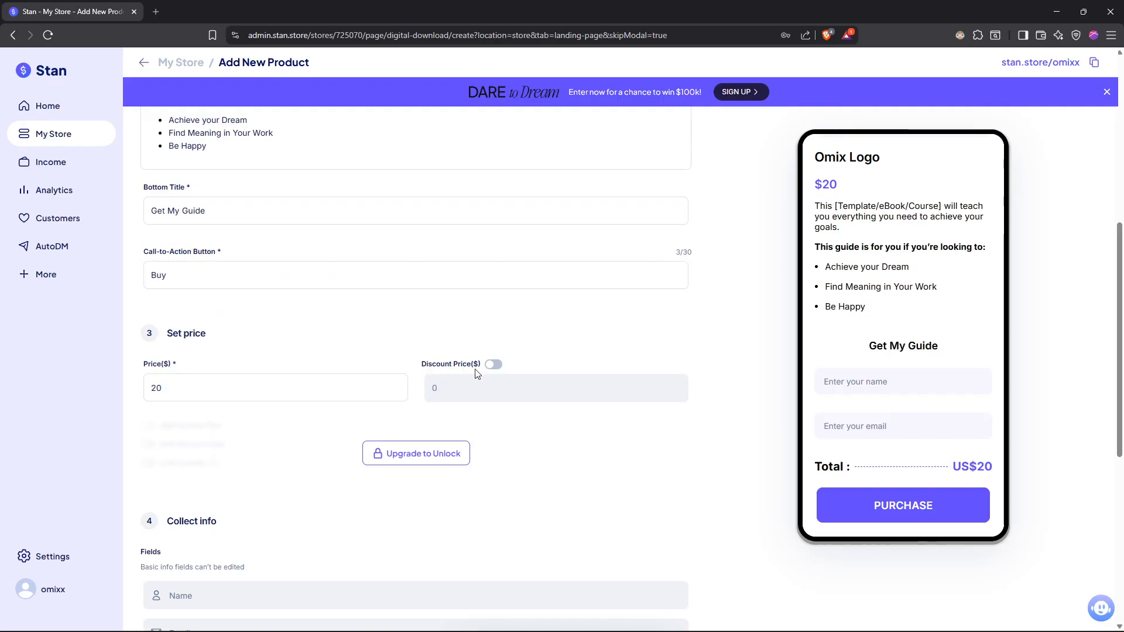
click(494, 365)
click(426, 385)
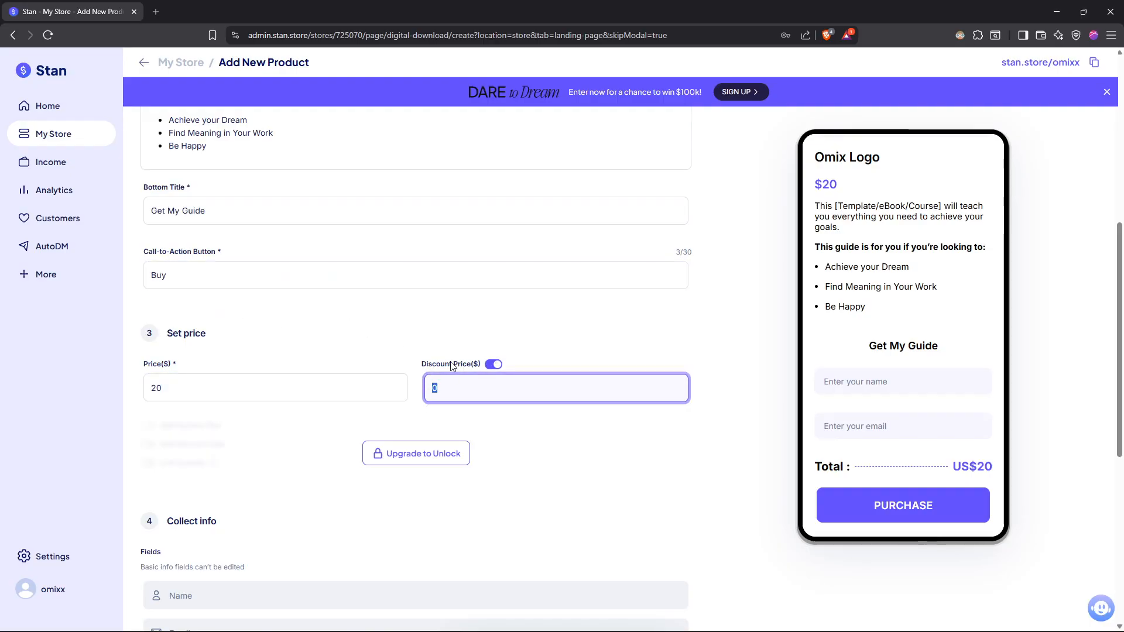
text(15)
click(434, 332)
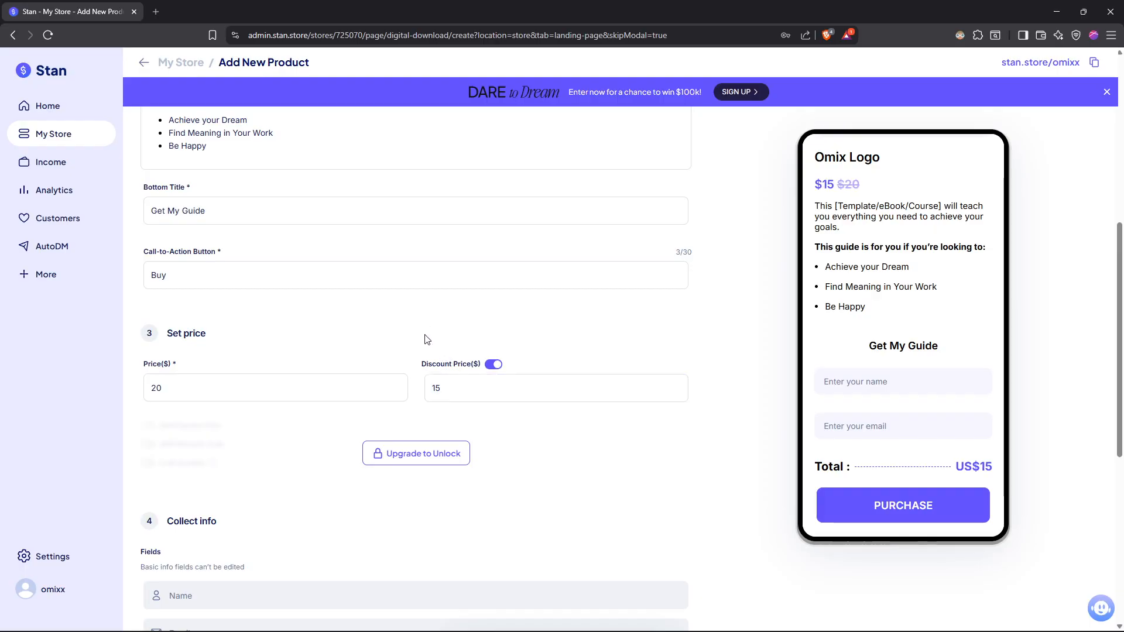
- Open the subscription plan choices for unlocking the additional pricing options
scroll(426, 339, down, 2)
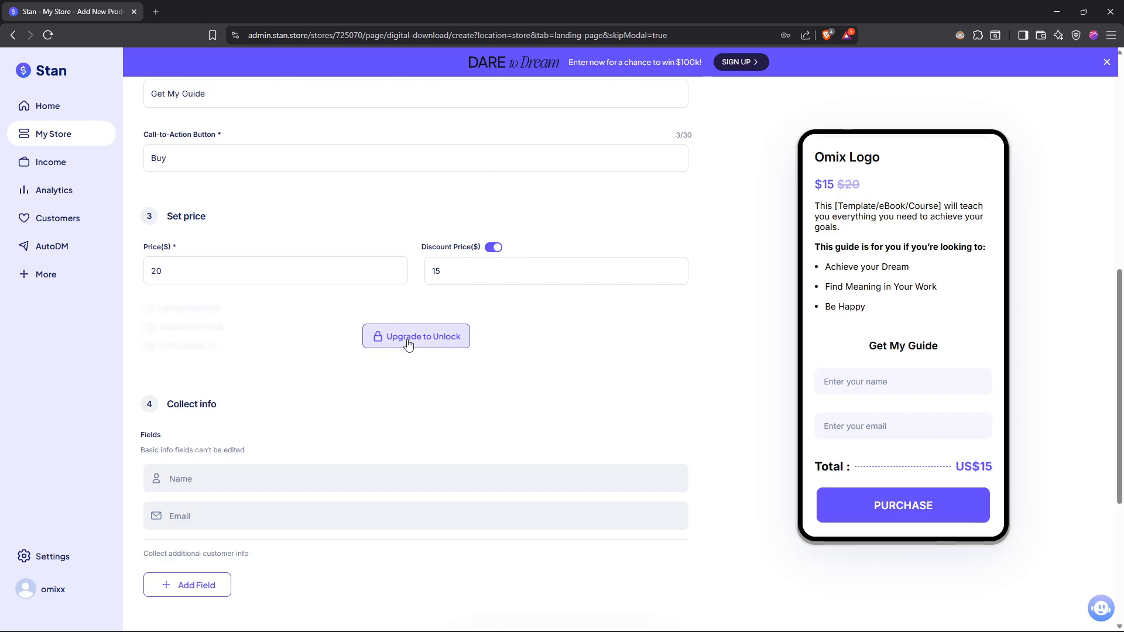
click(406, 343)
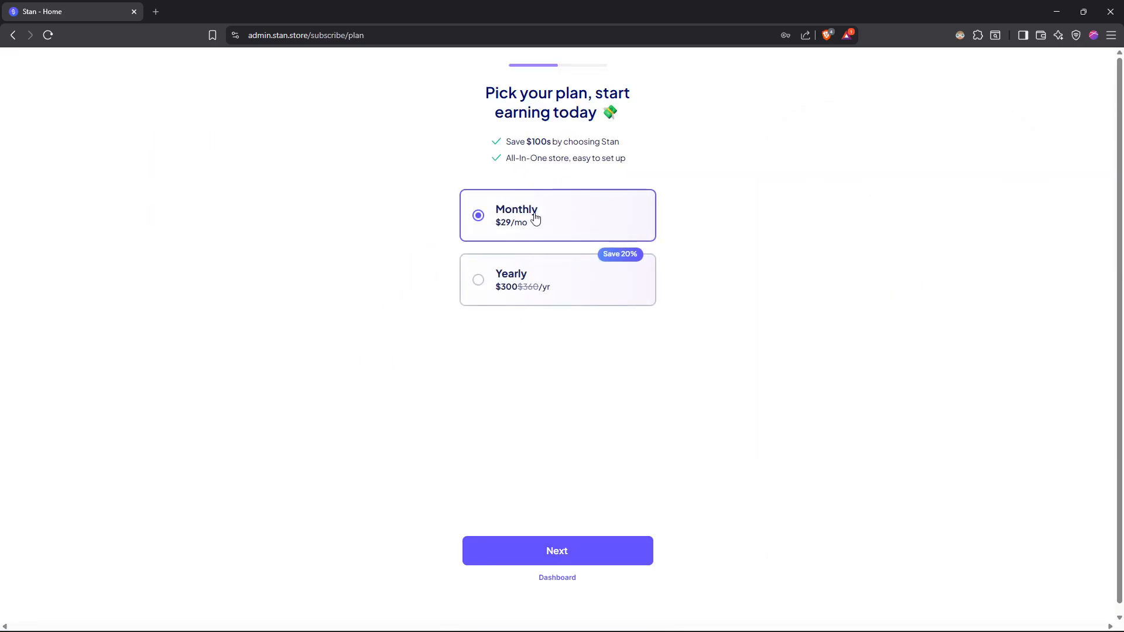
- Leave the subscription plan choices and return to the new digital product's checkout page settings
click(561, 578)
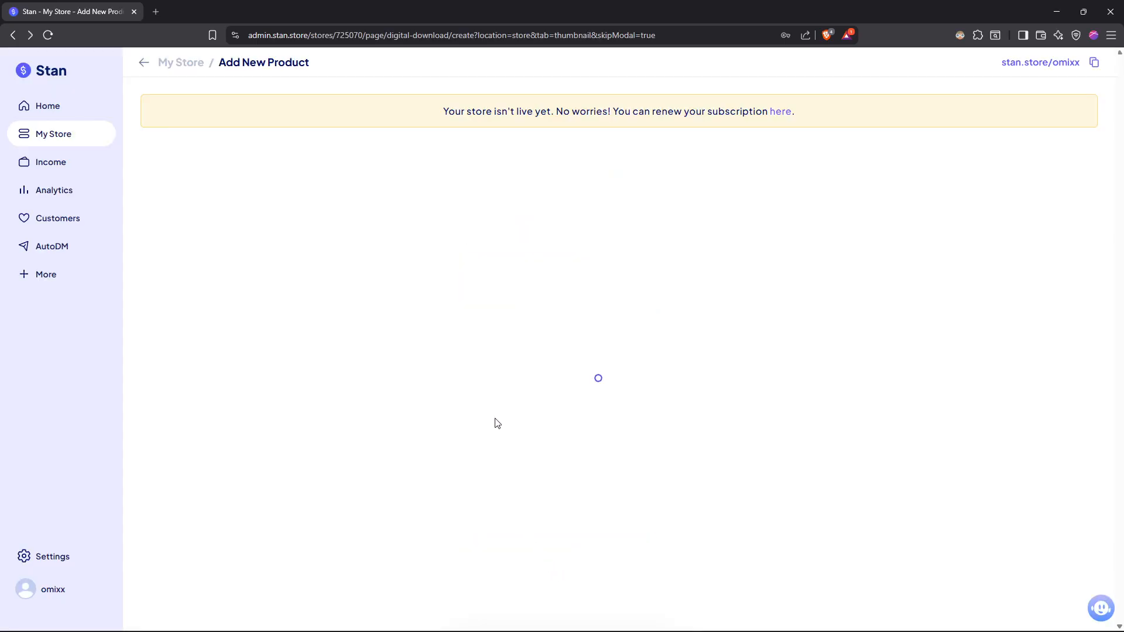
scroll(385, 361, down, 3)
scroll(386, 366, up, 3)
scroll(386, 367, down, 3)
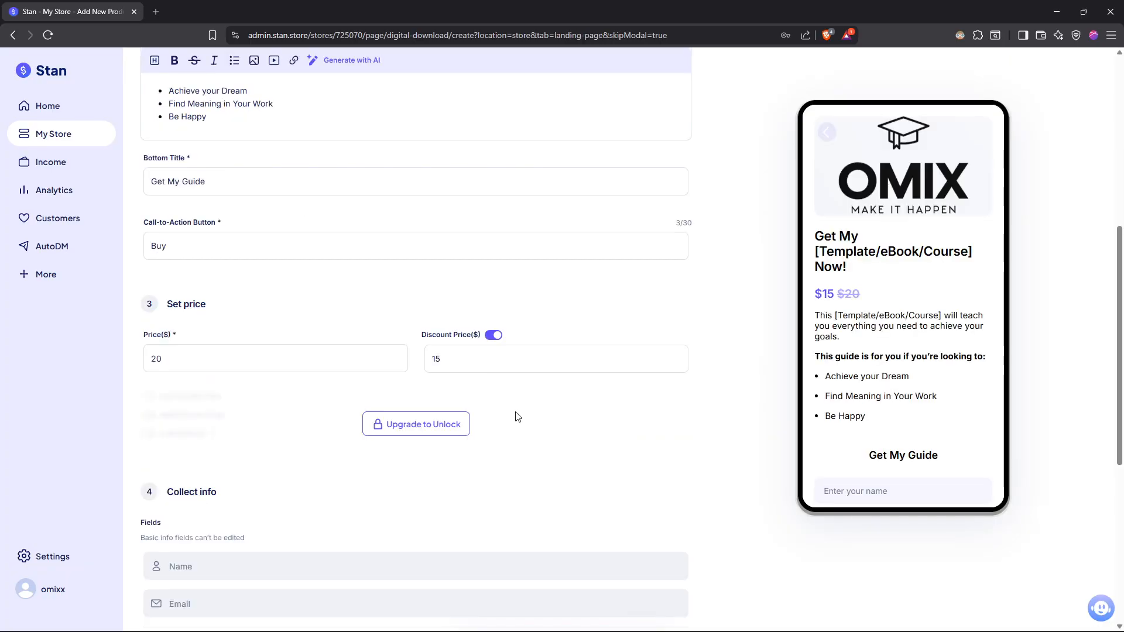
scroll(521, 414, down, 6)
scroll(228, 275, up, 2)
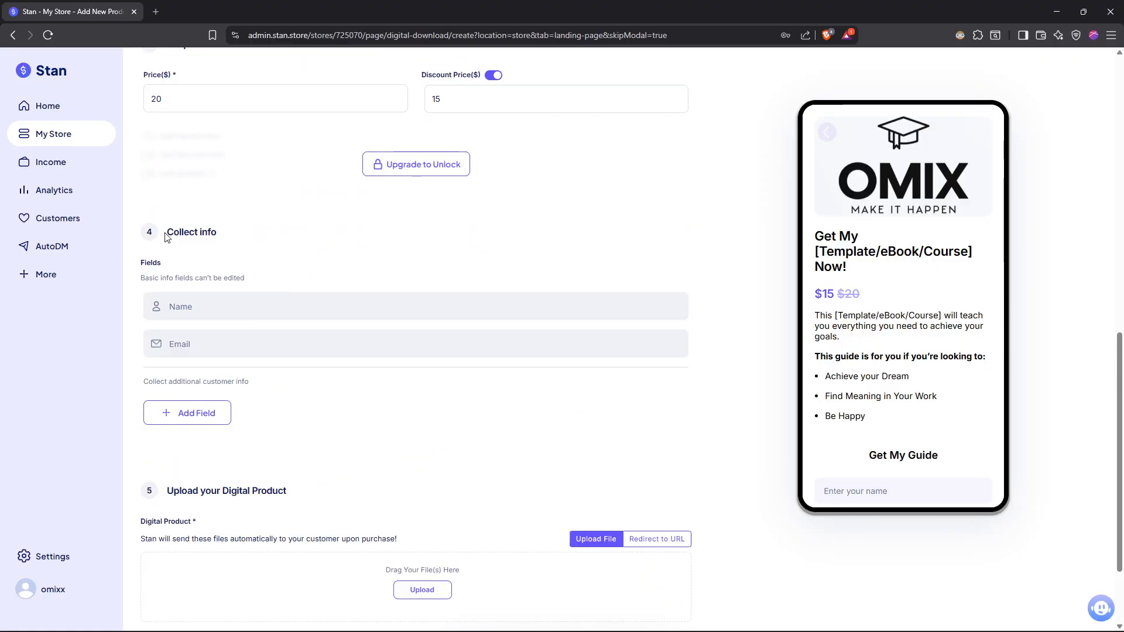
- Check which additional field types can be added to the Collect info section, and close the list without adding any
drag(139, 282, 167, 278)
click(173, 279)
click(214, 414)
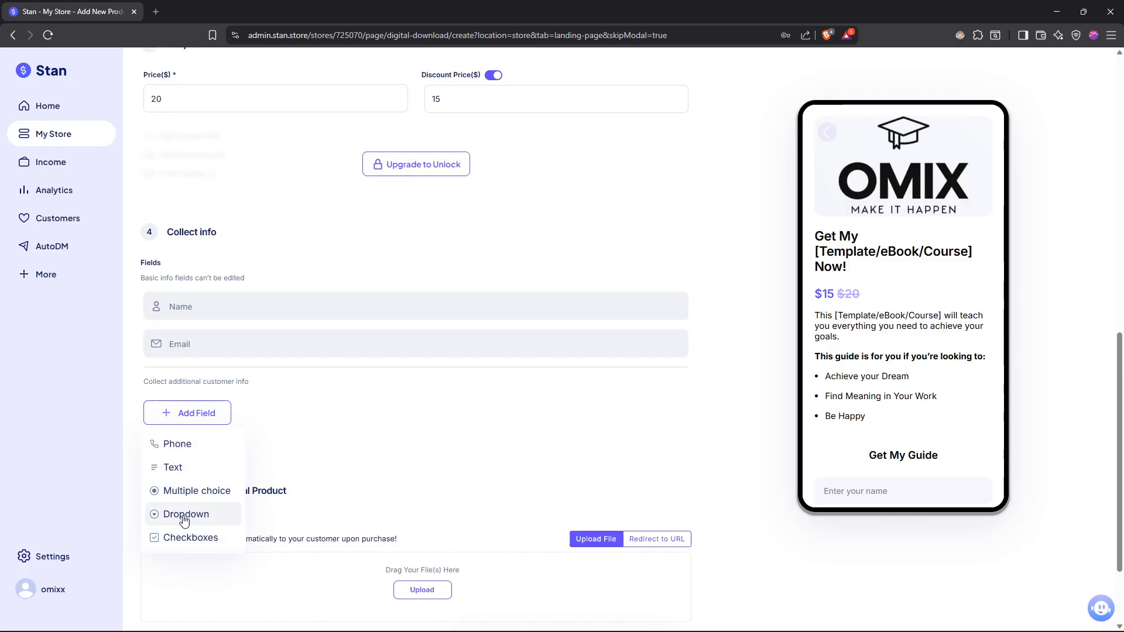
click(364, 384)
- Look at the Redirect to URL delivery option for the digital product and switch back to Upload File
scroll(278, 342, down, 2)
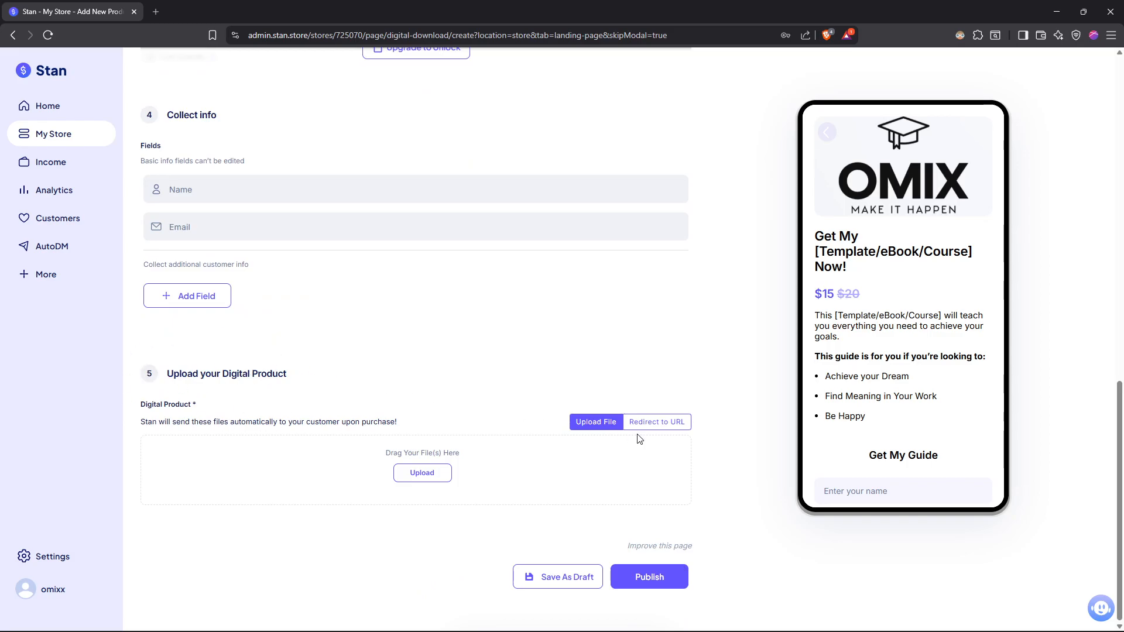
click(653, 431)
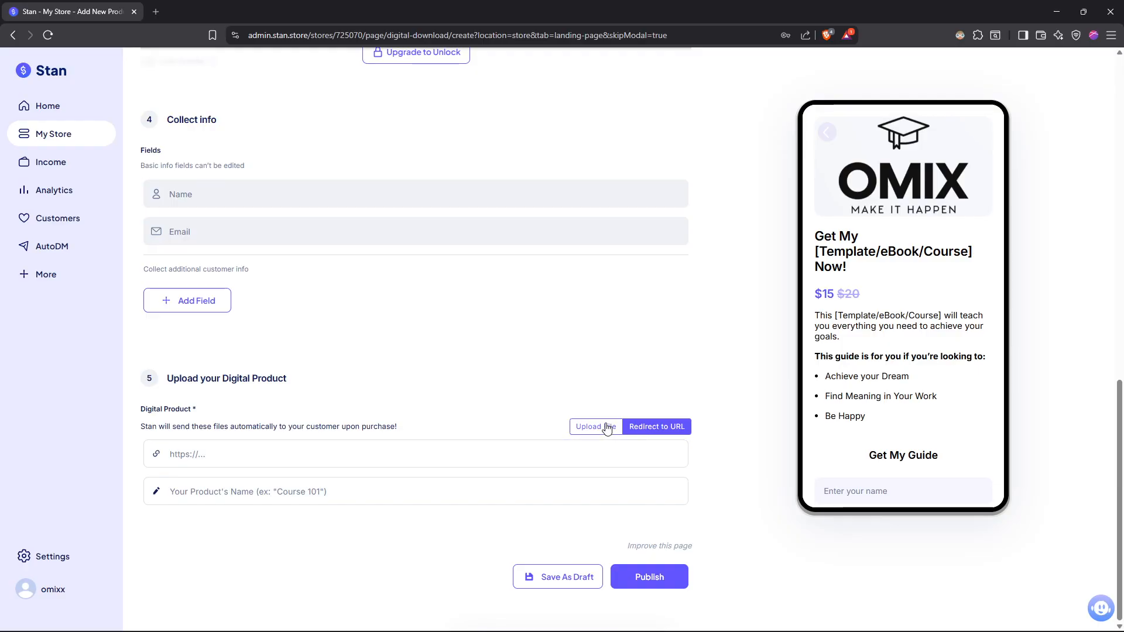
click(603, 432)
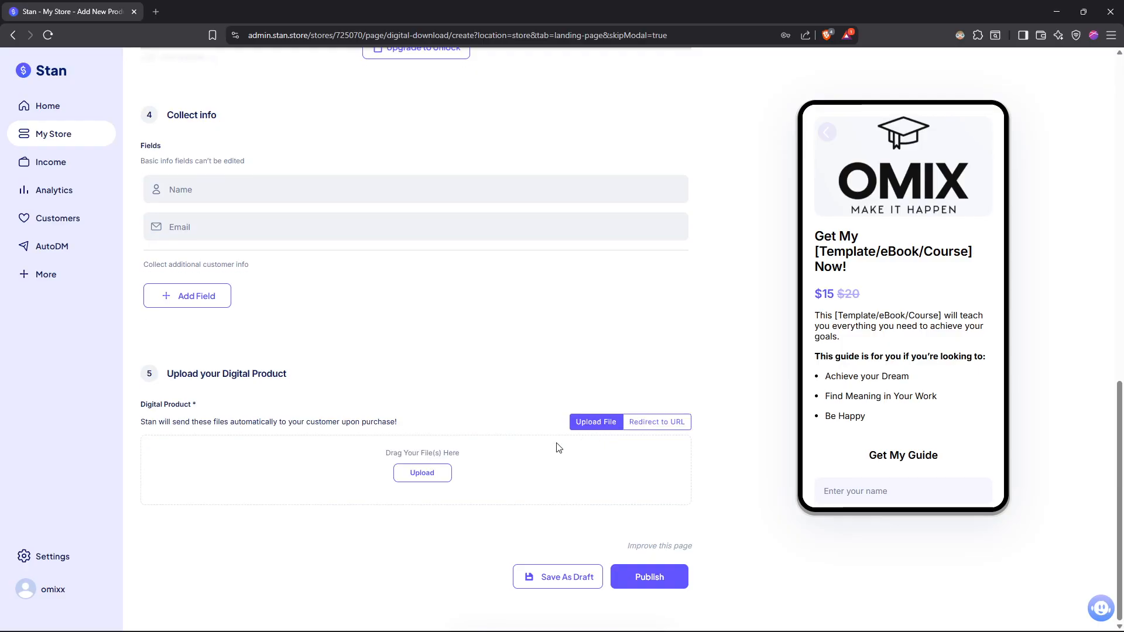
- Upload learn2.mp4 as the digital product file and publish the product
click(439, 474)
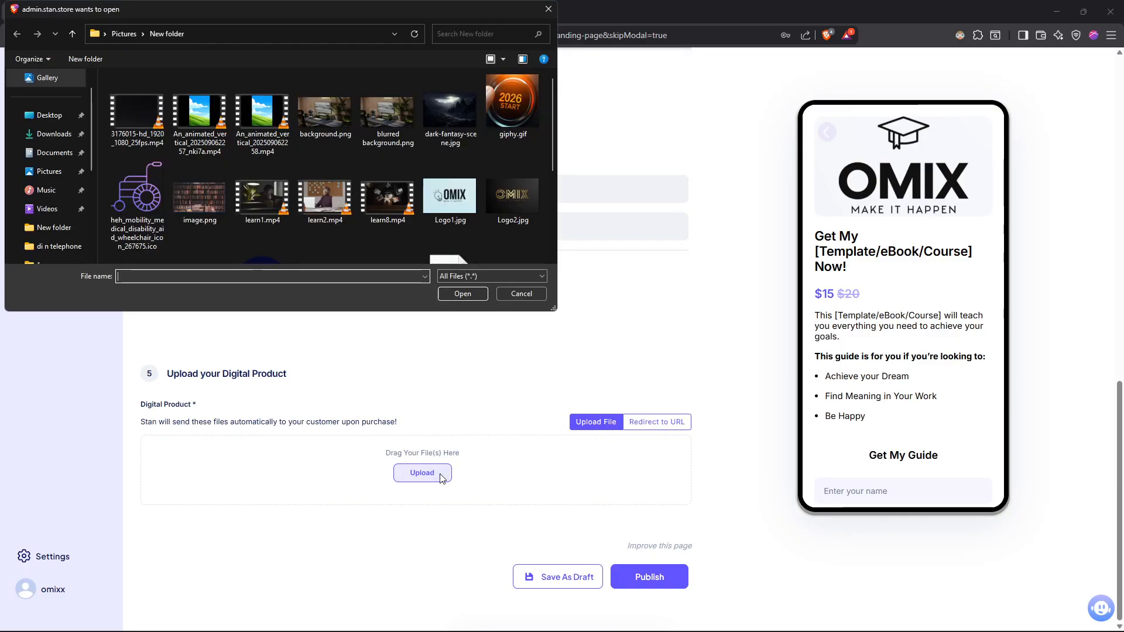
double_click(324, 199)
scroll(368, 405, down, 1)
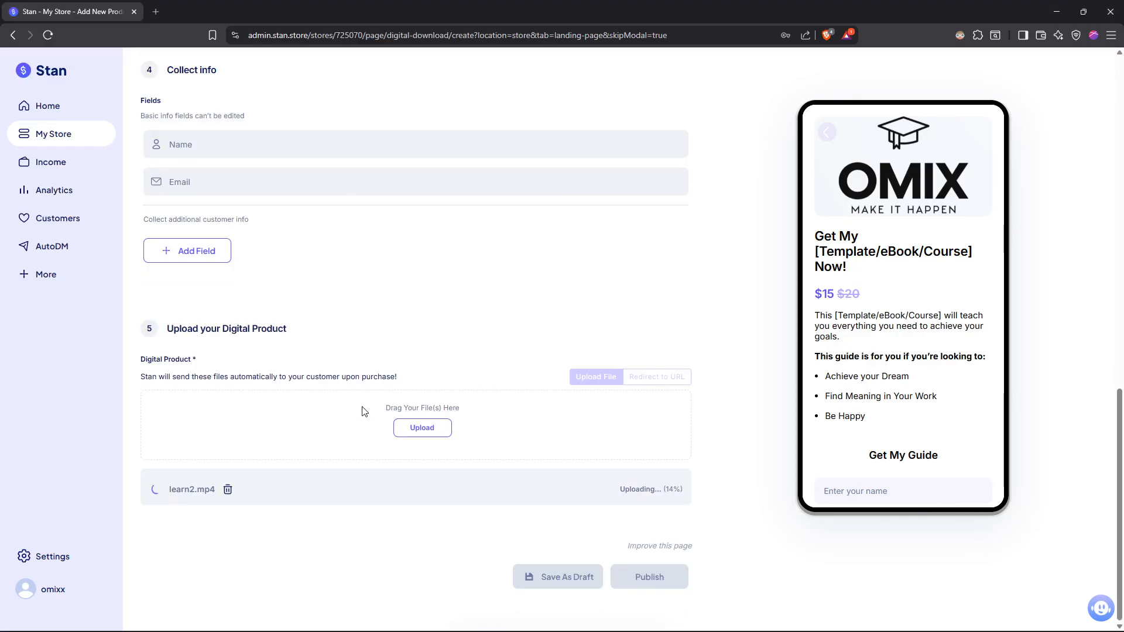
scroll(396, 393, down, 1)
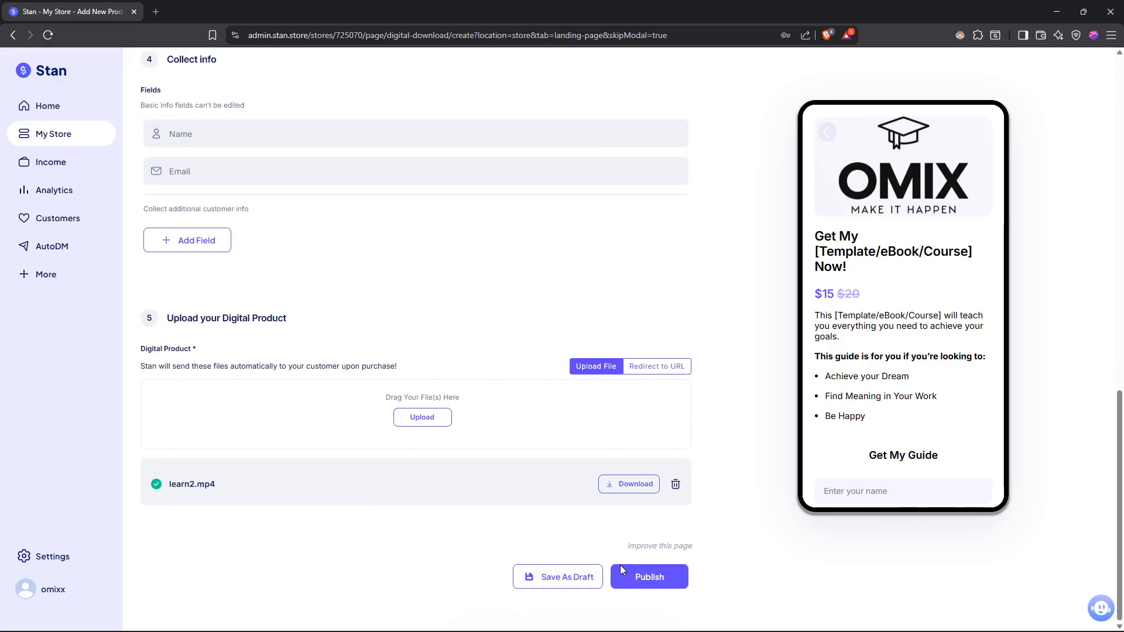
click(640, 577)
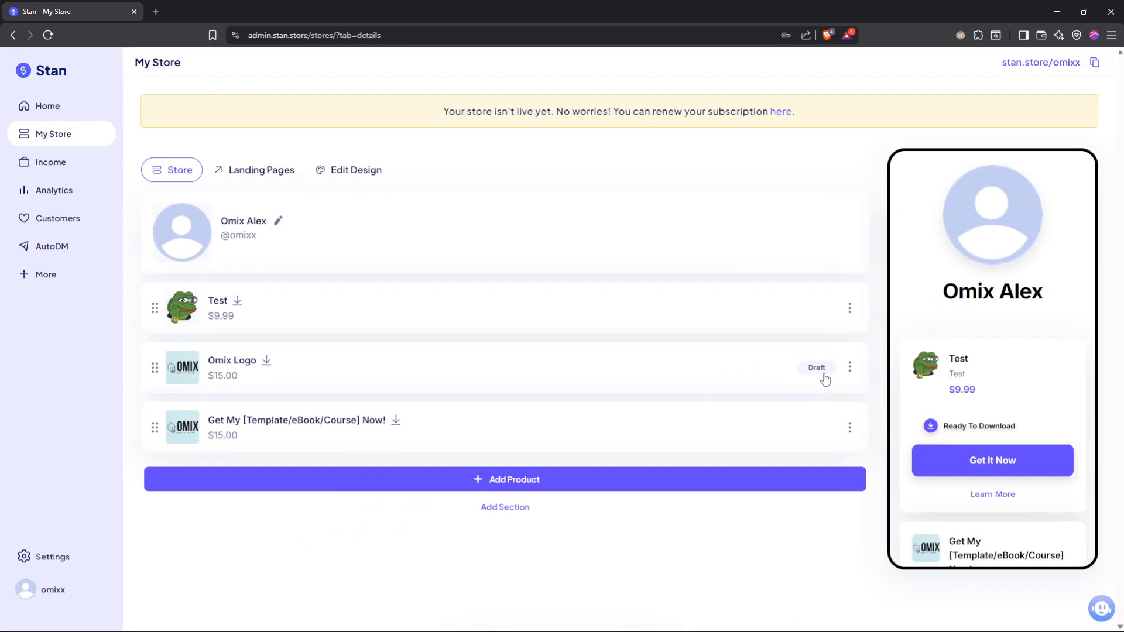
- Review the Omix Logo draft's available actions and its thumbnail settings in the product editor, and return to My Store
click(850, 369)
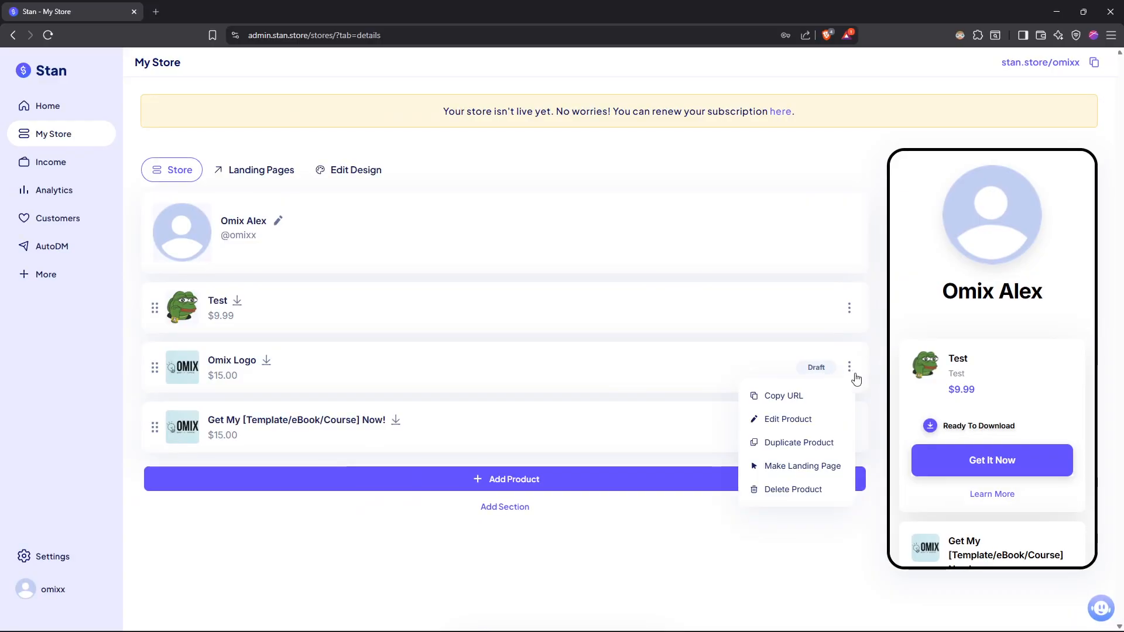
click(498, 367)
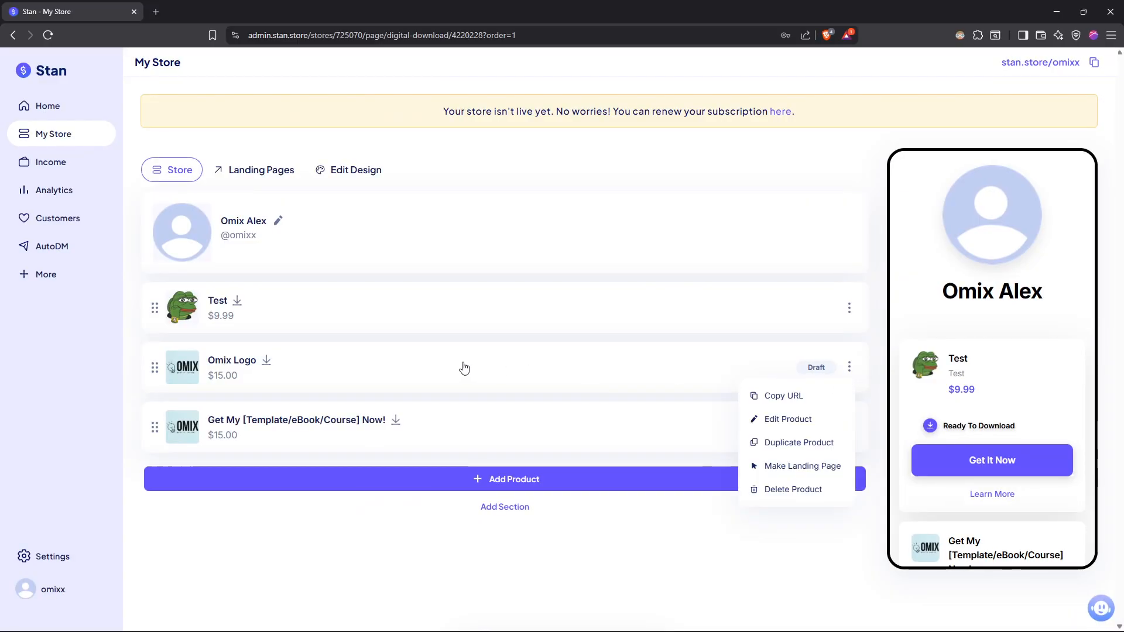
scroll(594, 434, down, 2)
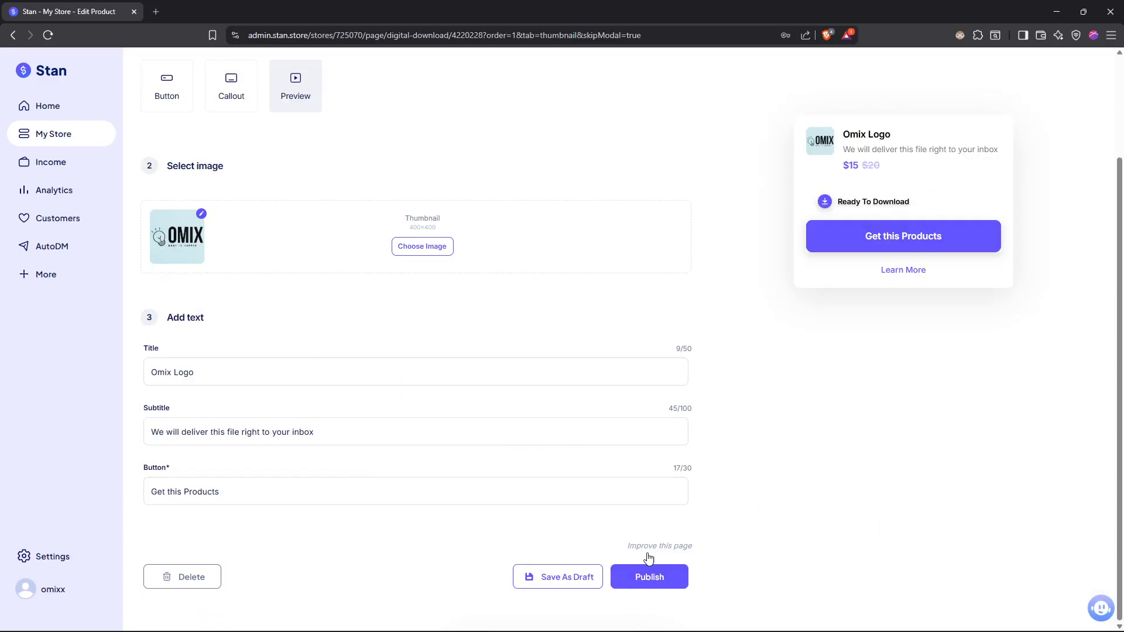
click(583, 364)
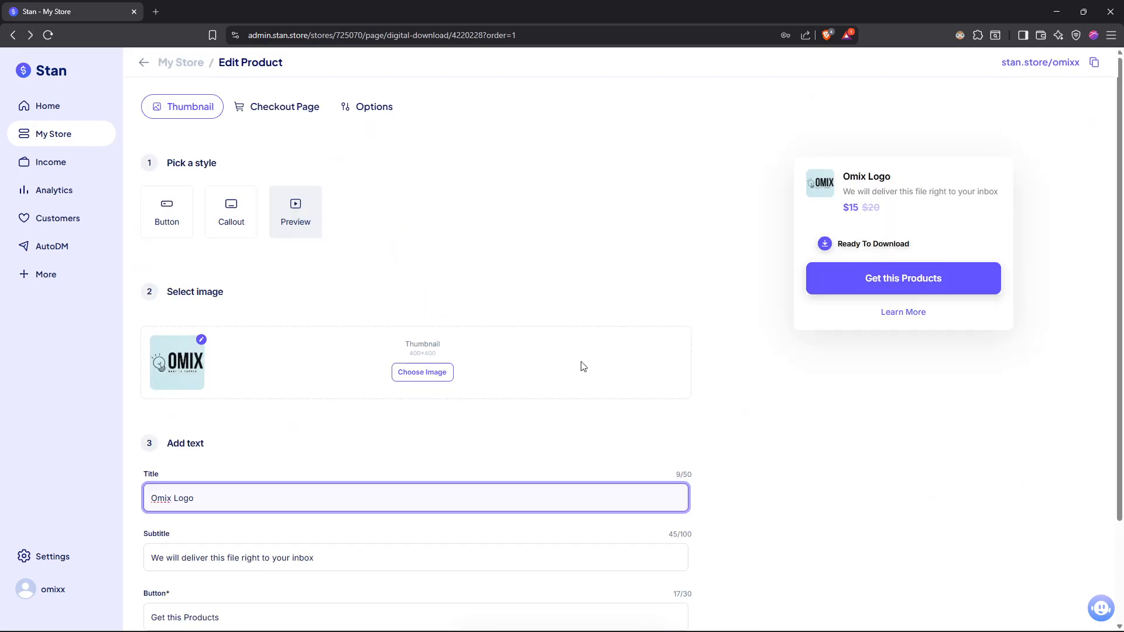
click(62, 136)
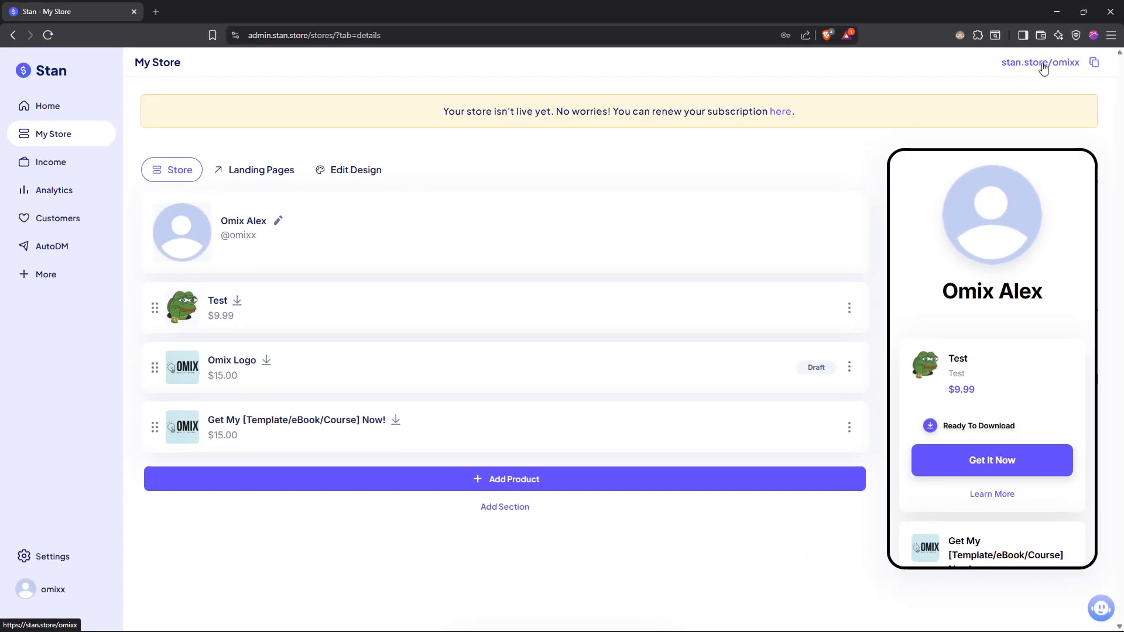
- View the store's public page and close it, and check the subscription plans offered through the store's renewal notice
click(982, 117)
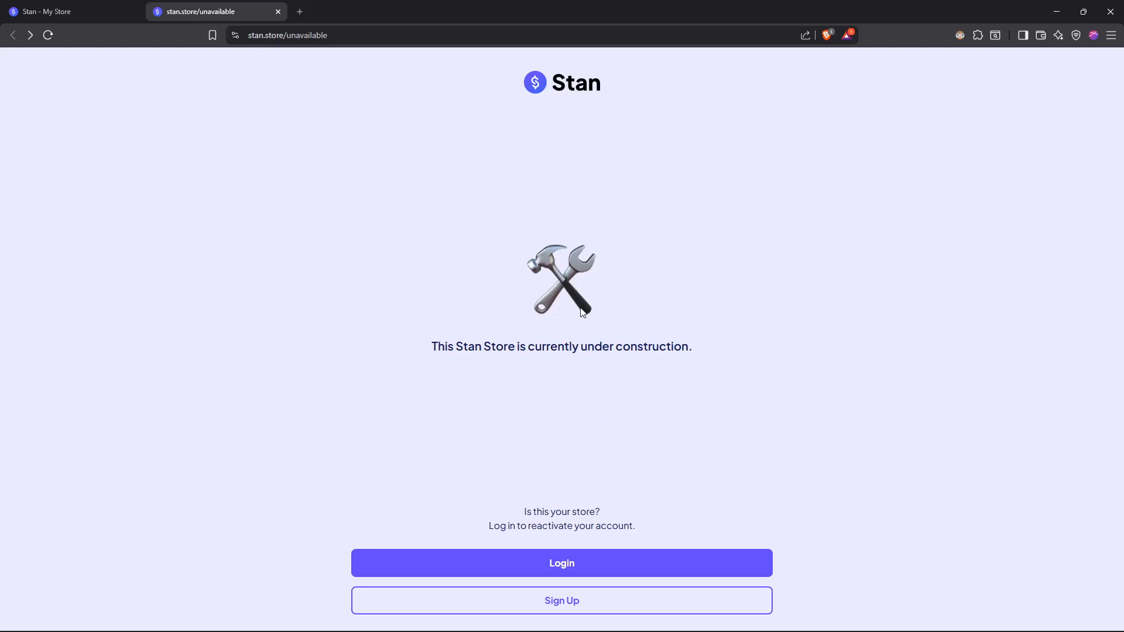
key(ctrl+w)
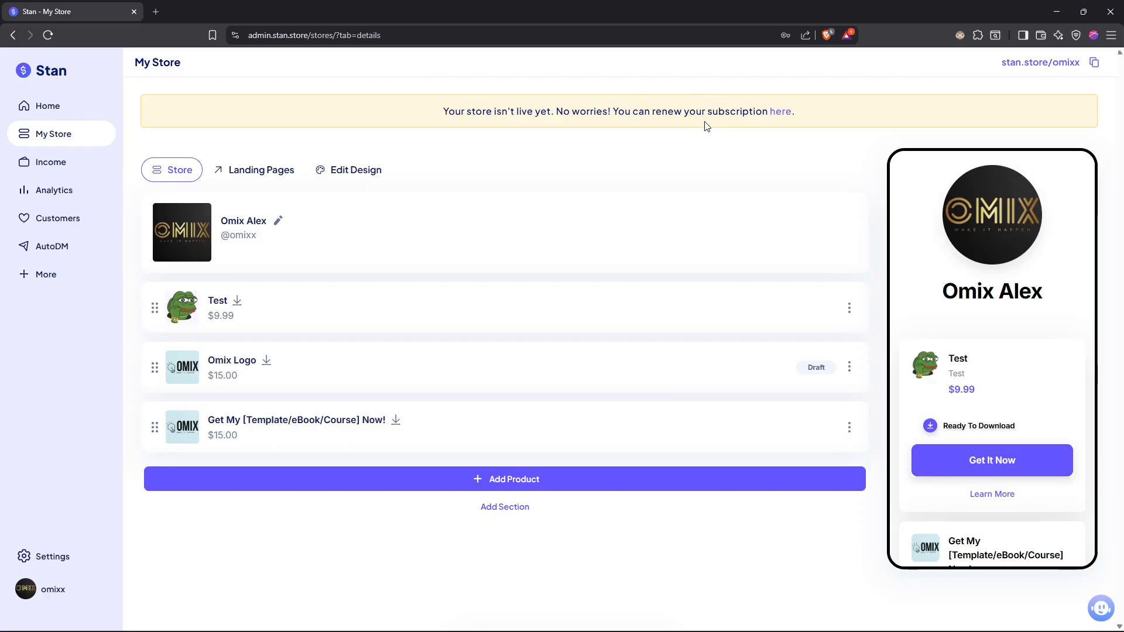
click(781, 112)
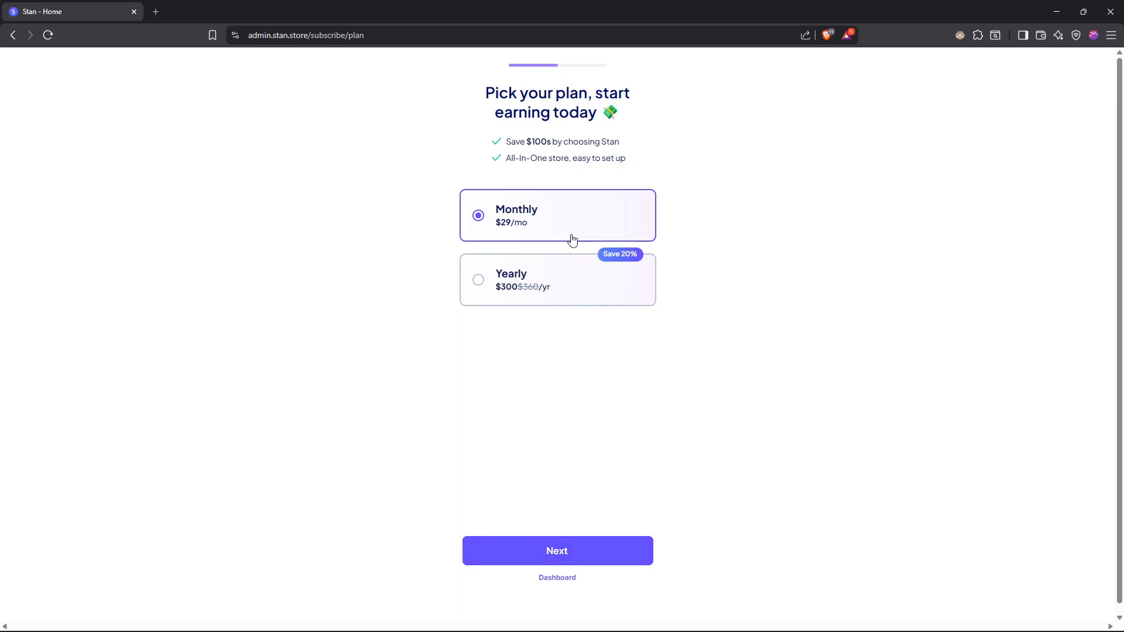
key(alt+Left)
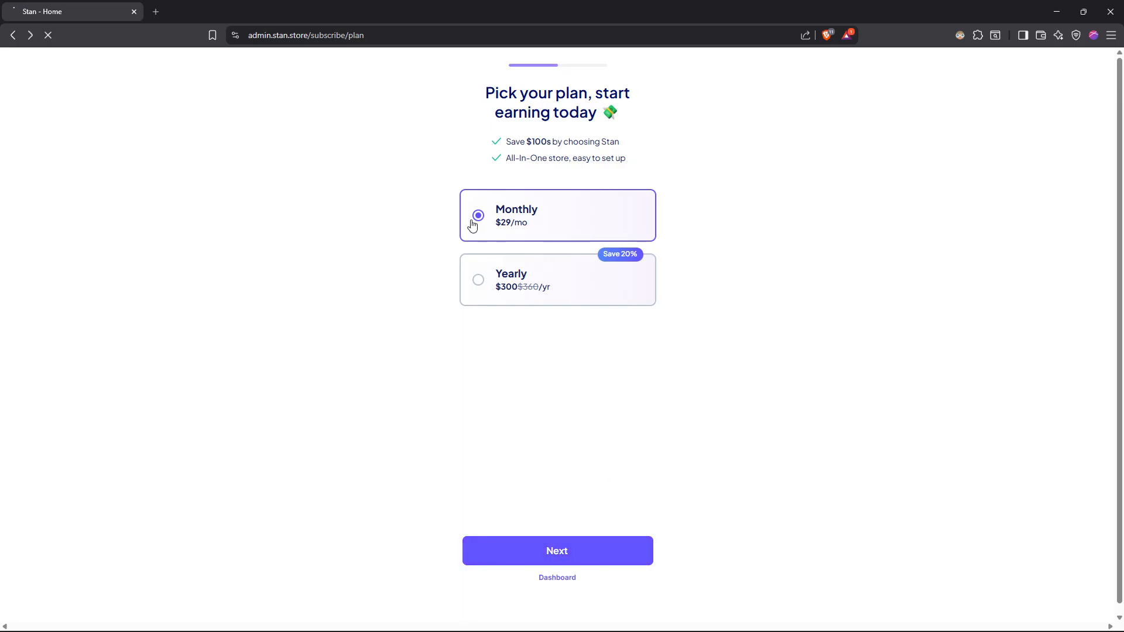